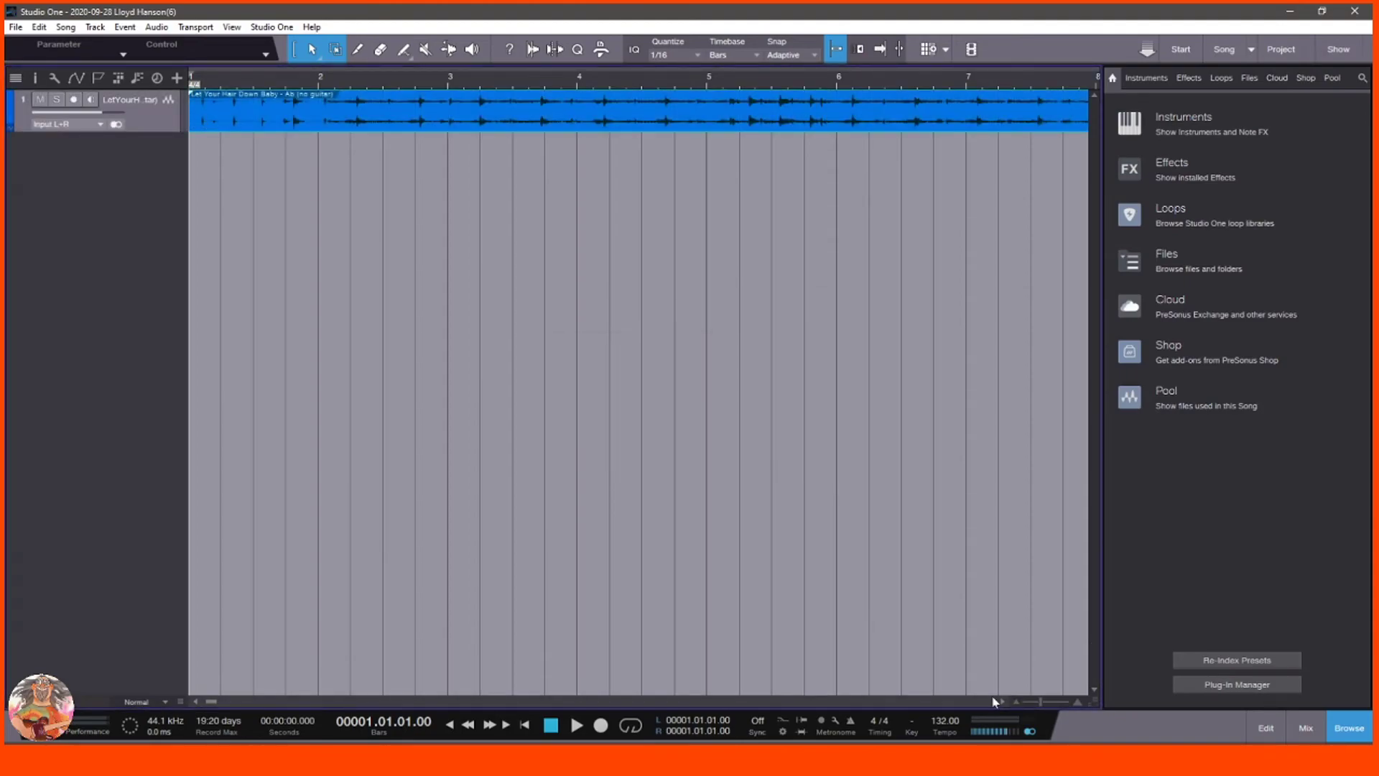
- Set the song tempo to 138 BPM
left_click(945, 721)
type("138")
key("Return")
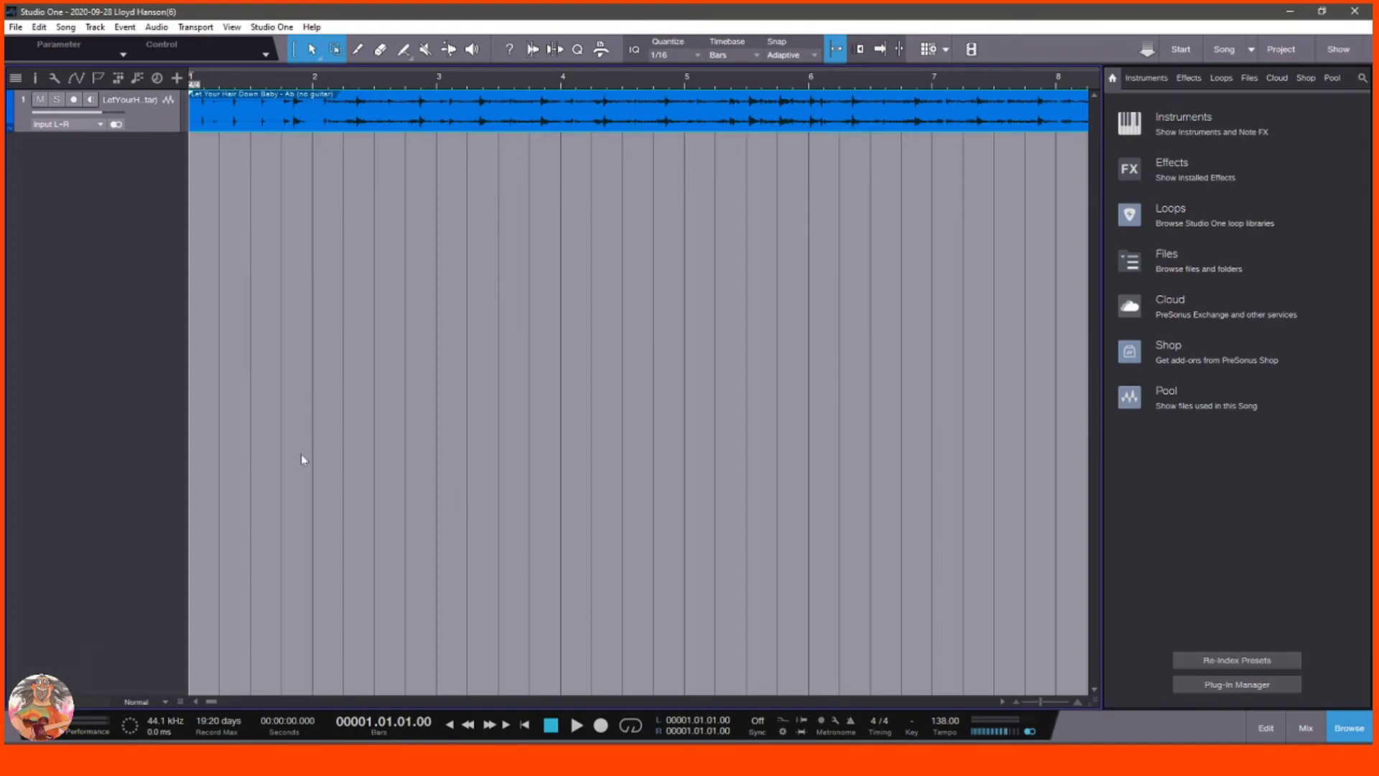
- Listen to the backing track from its start and from just after bar 2 to locate the main downbeat
left_click(578, 727)
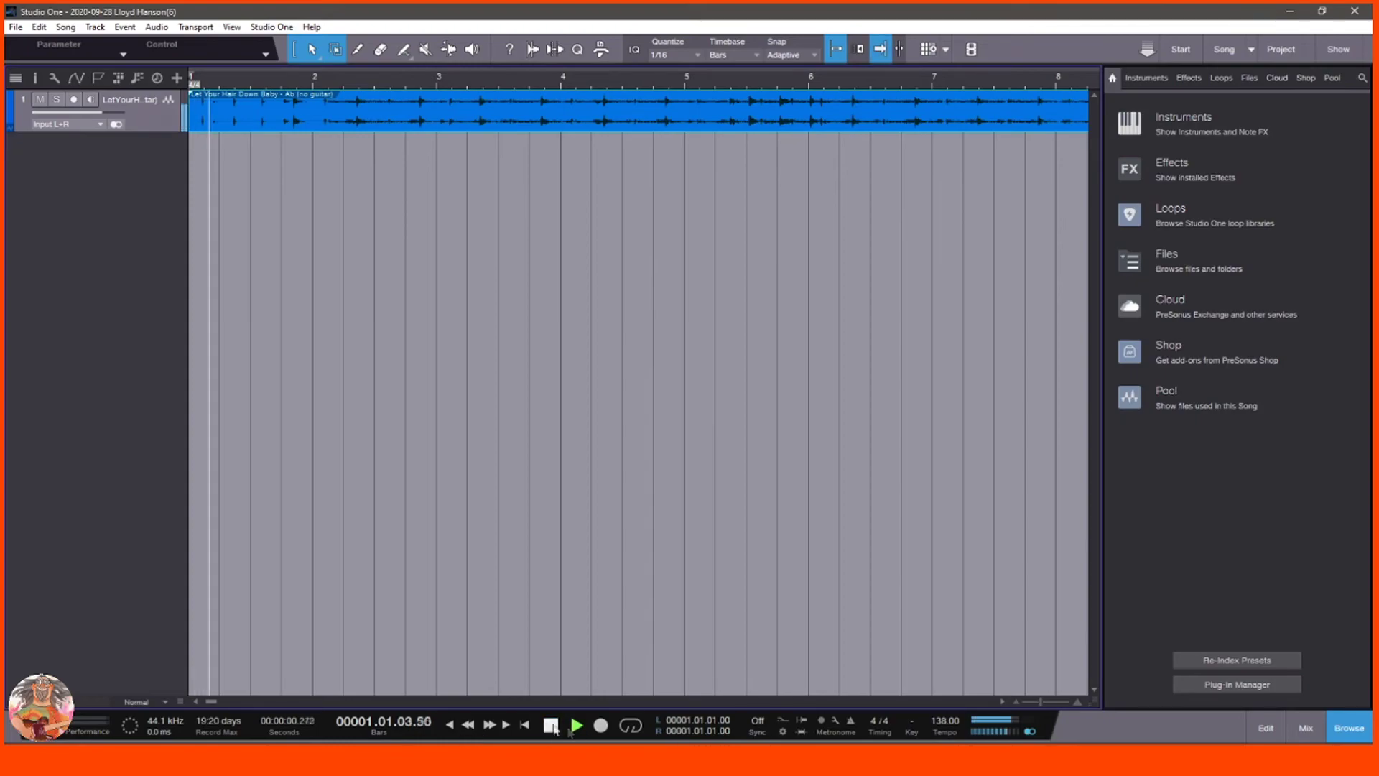
left_click(549, 727)
left_click(321, 91)
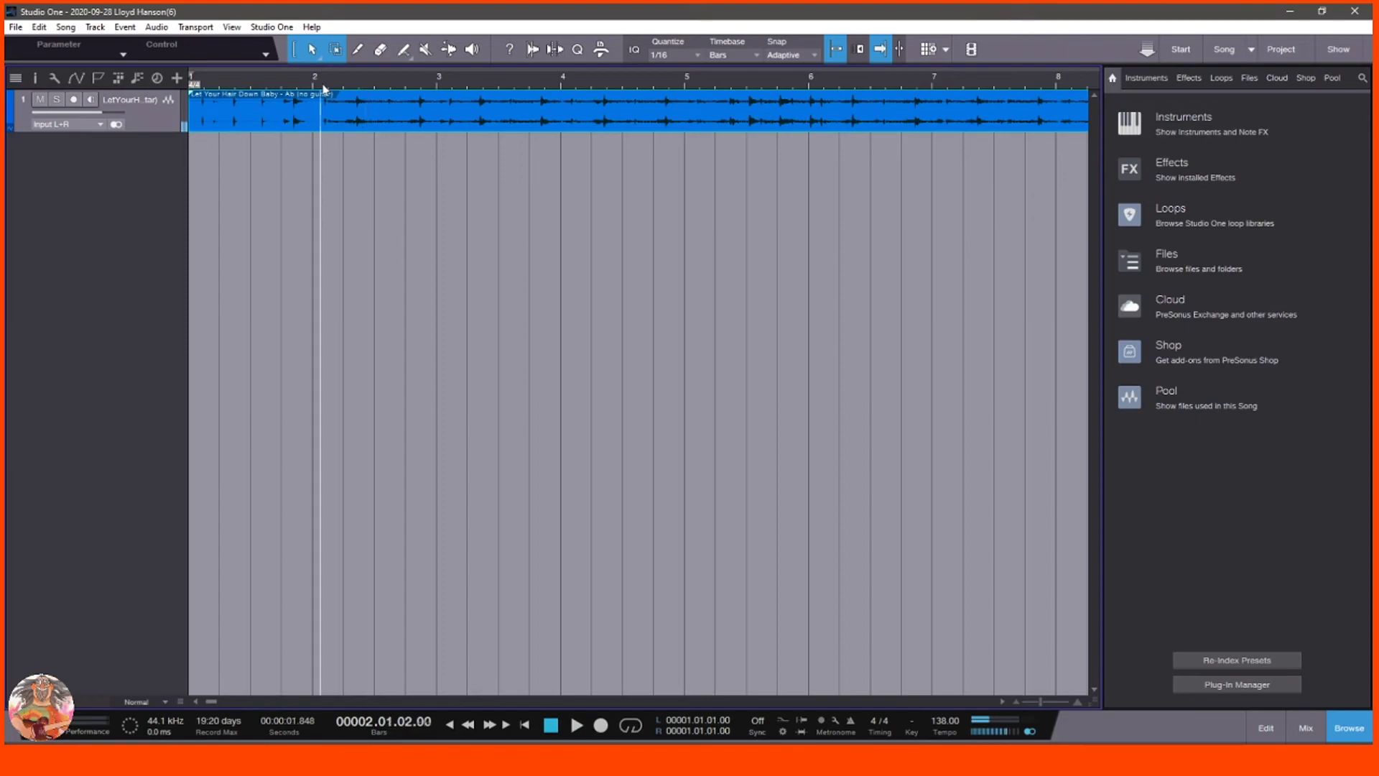
left_click(578, 726)
left_click(551, 726)
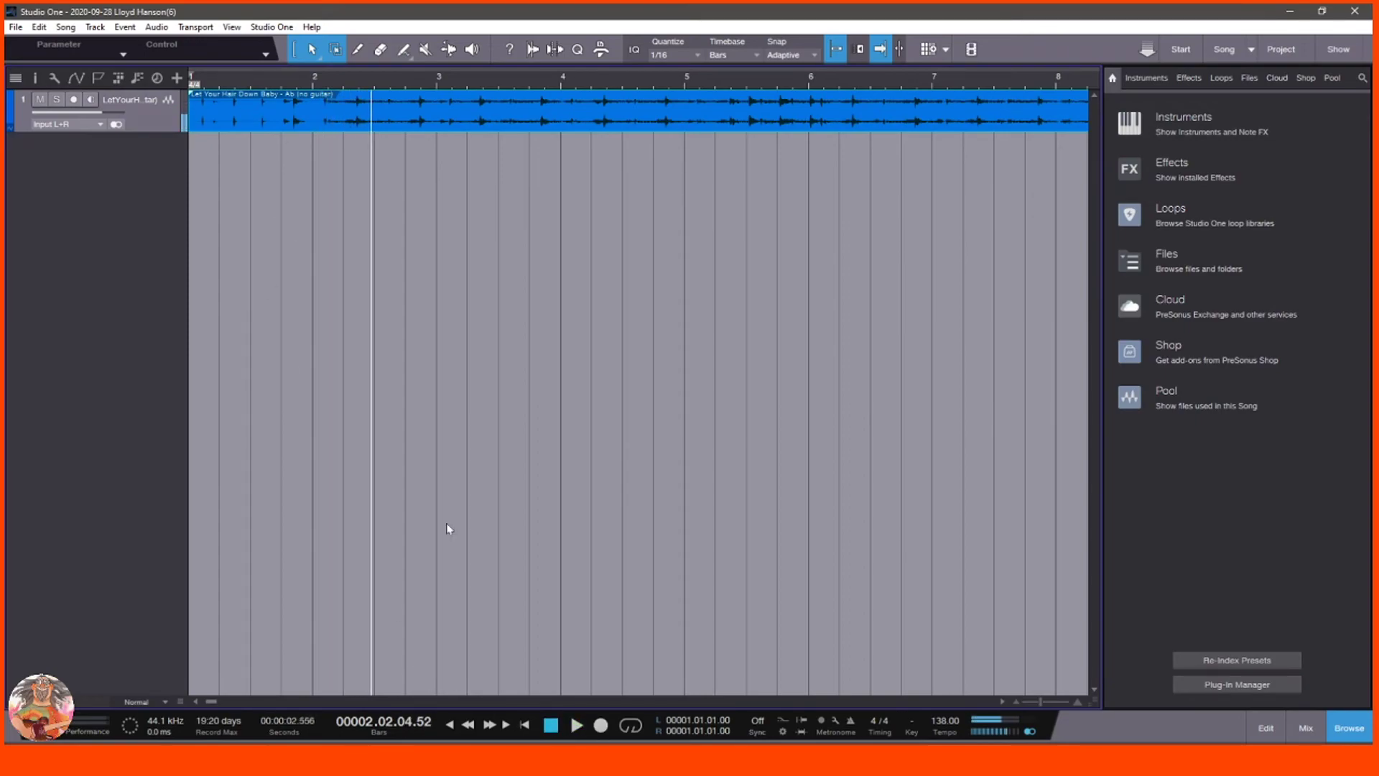
left_click(324, 90)
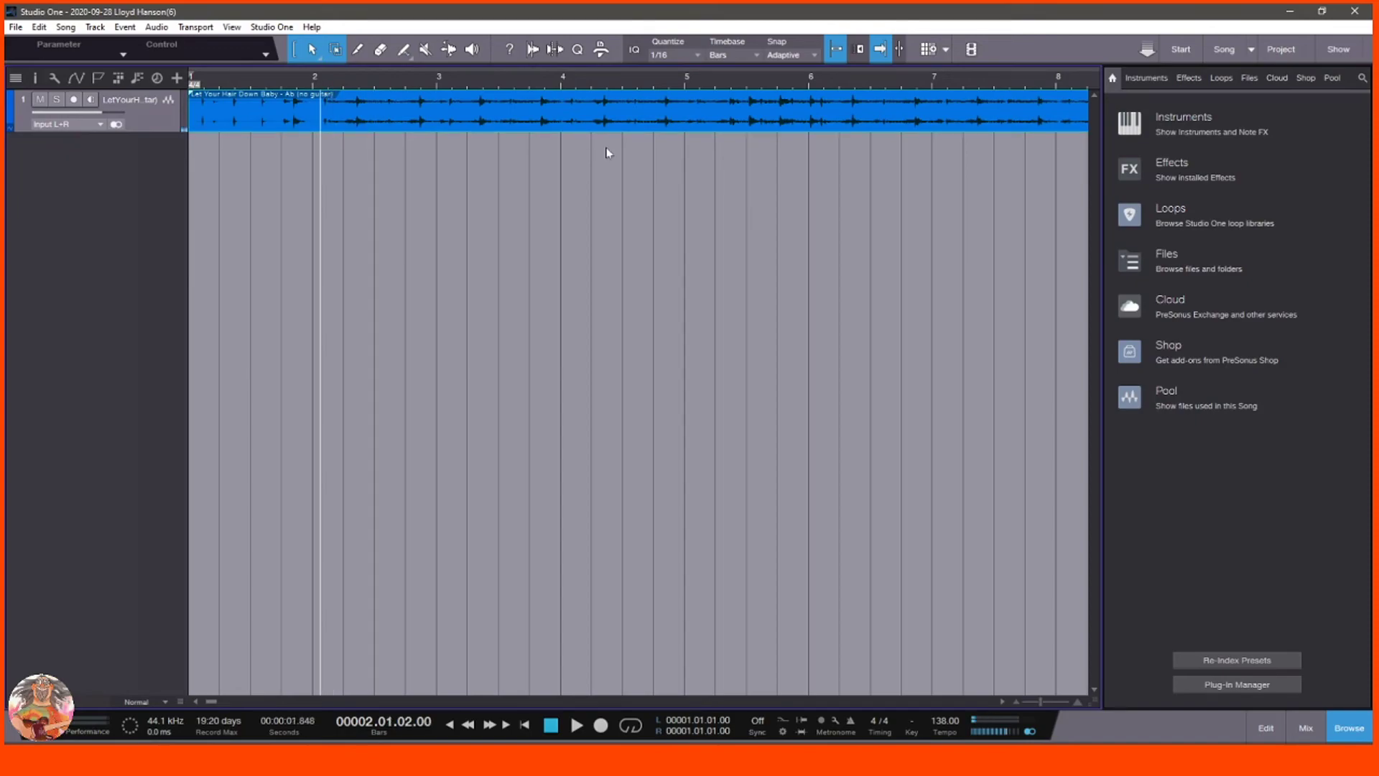
- Move the audio event freely with snapping off so its main downbeat lands on bar 3, and turn snapping back on
left_click(837, 49)
scroll(328, 104, "up", 3)
scroll(327, 116, "up", 2)
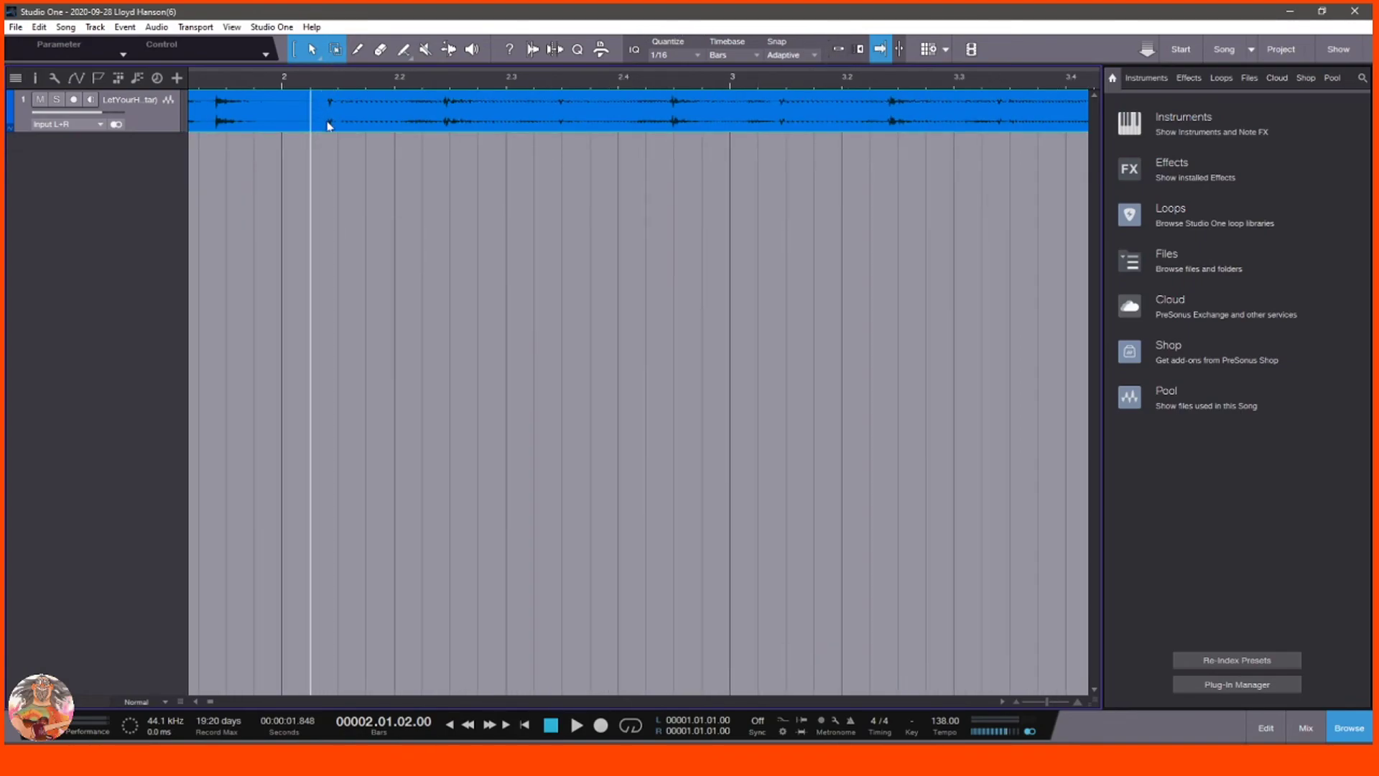
left_click_drag(328, 120, 730, 137)
left_click(842, 50)
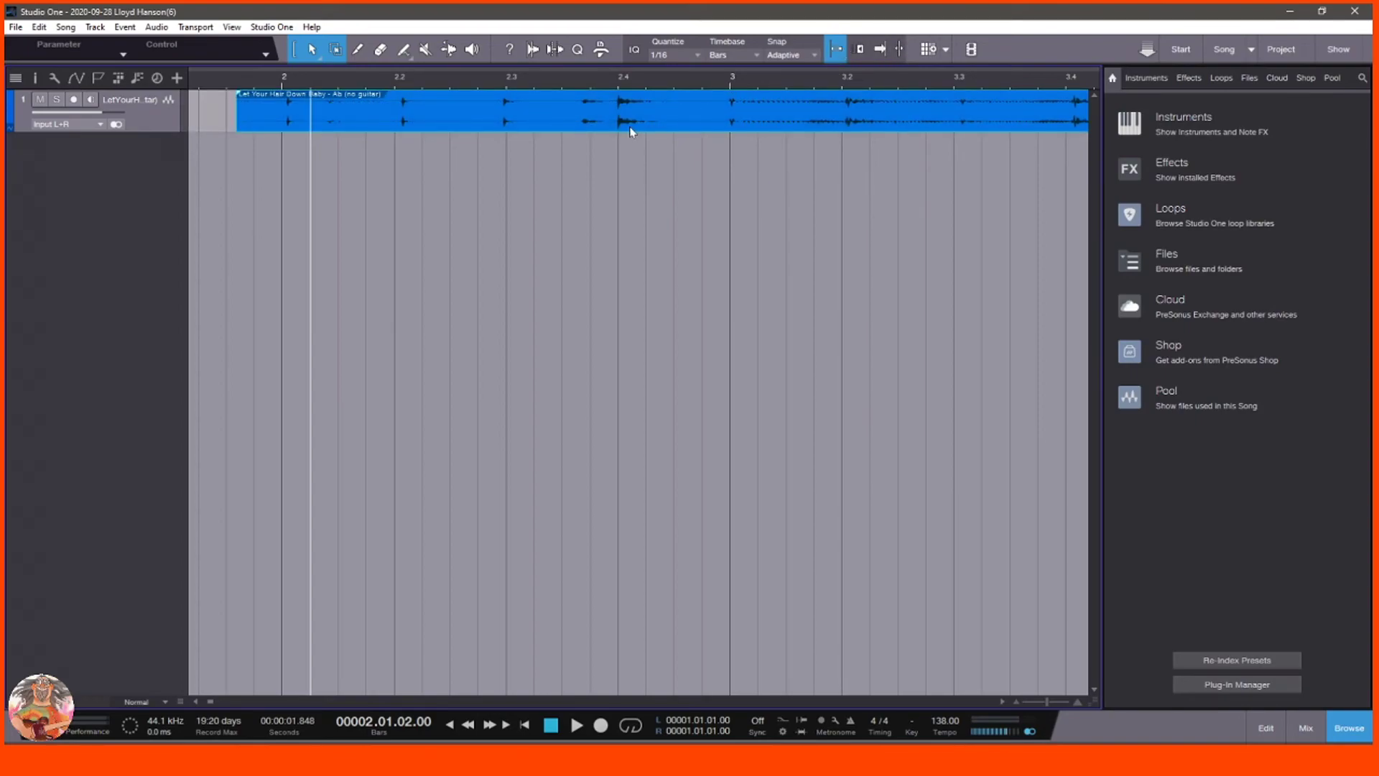
- Show the marker track and add a marker at bar 7
left_click_drag(1049, 709, 1043, 710)
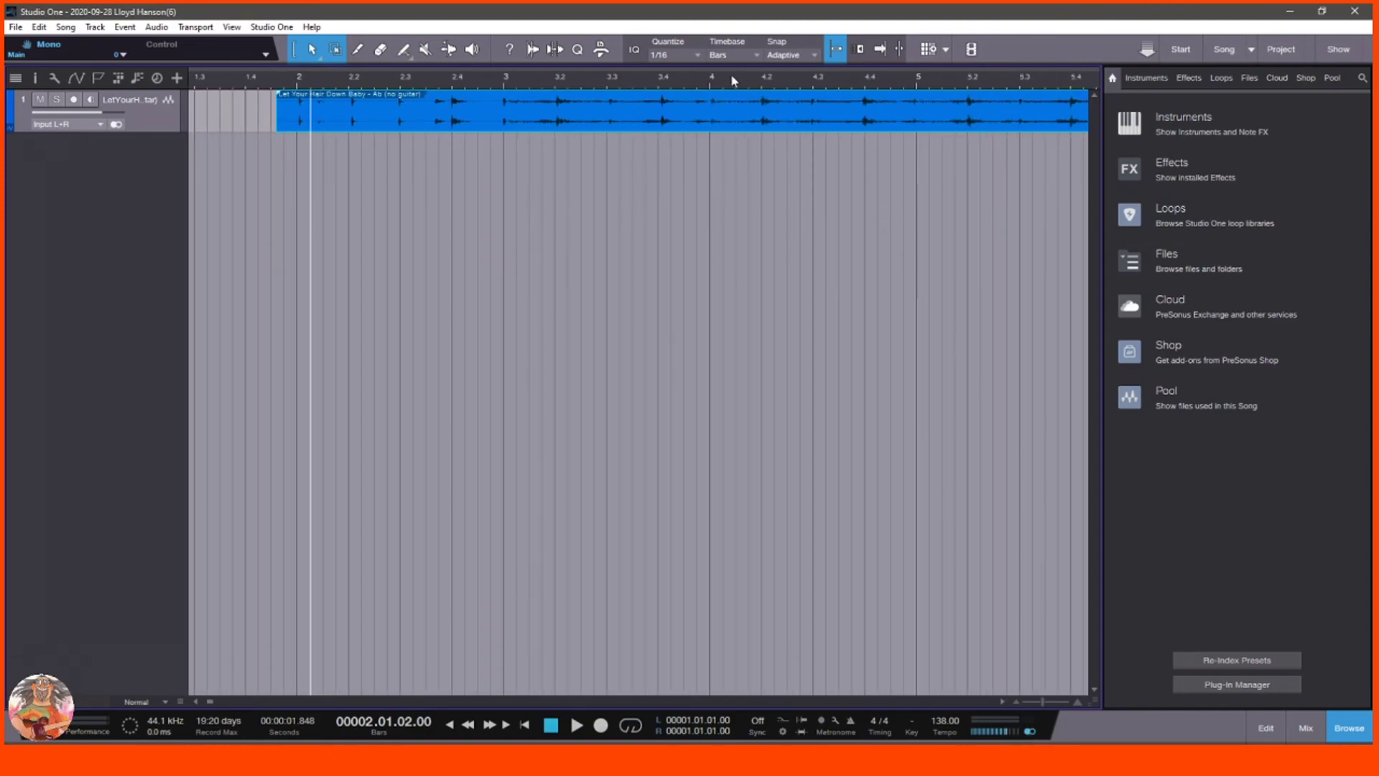
scroll(733, 80, "down", 3)
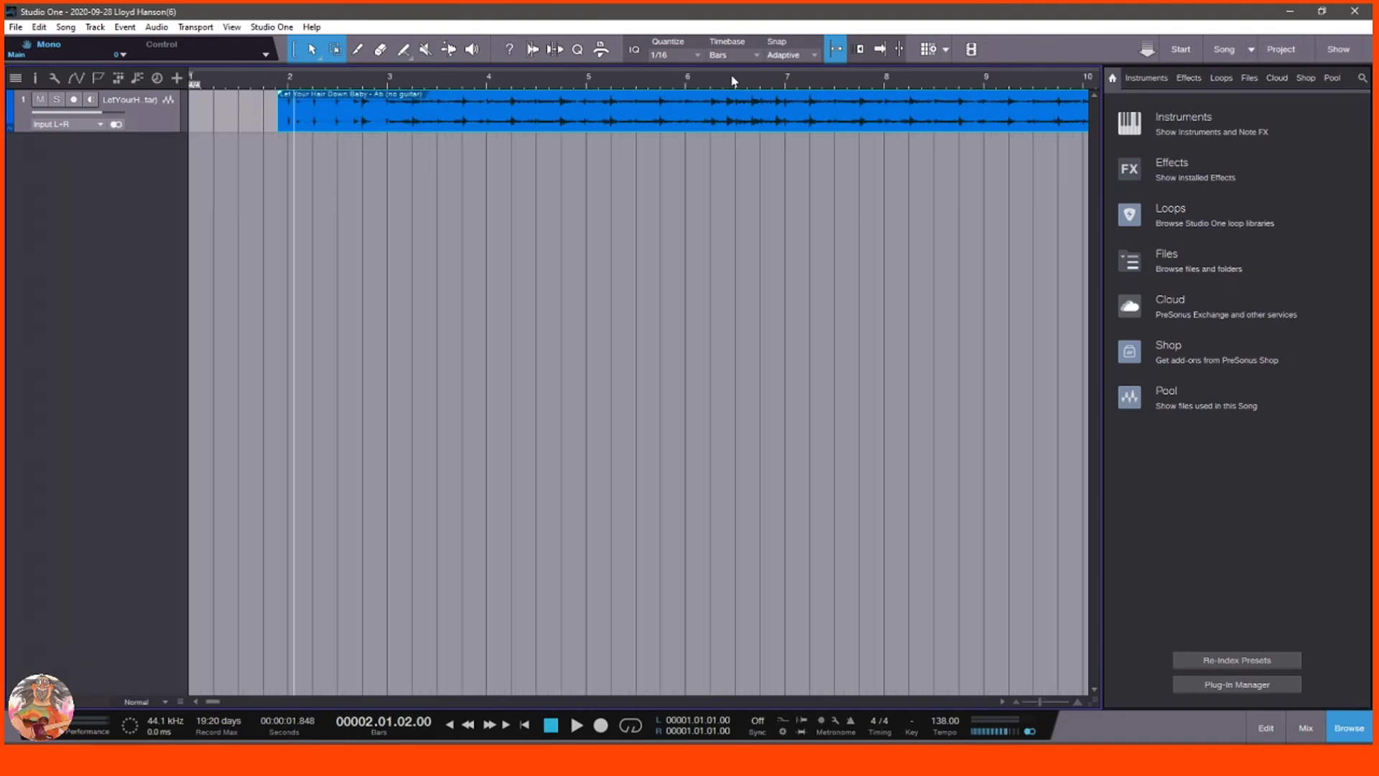
left_click(785, 84)
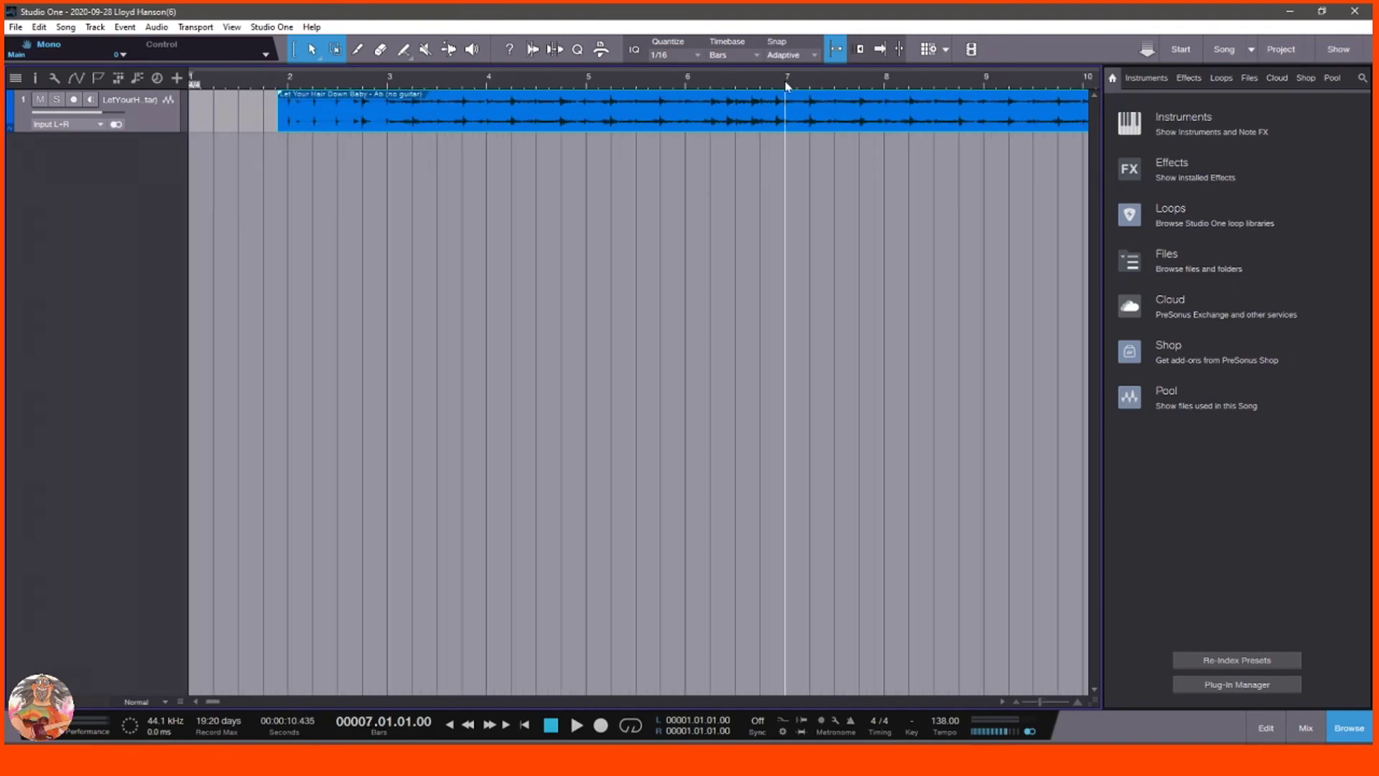
left_click(97, 77)
left_click(110, 100)
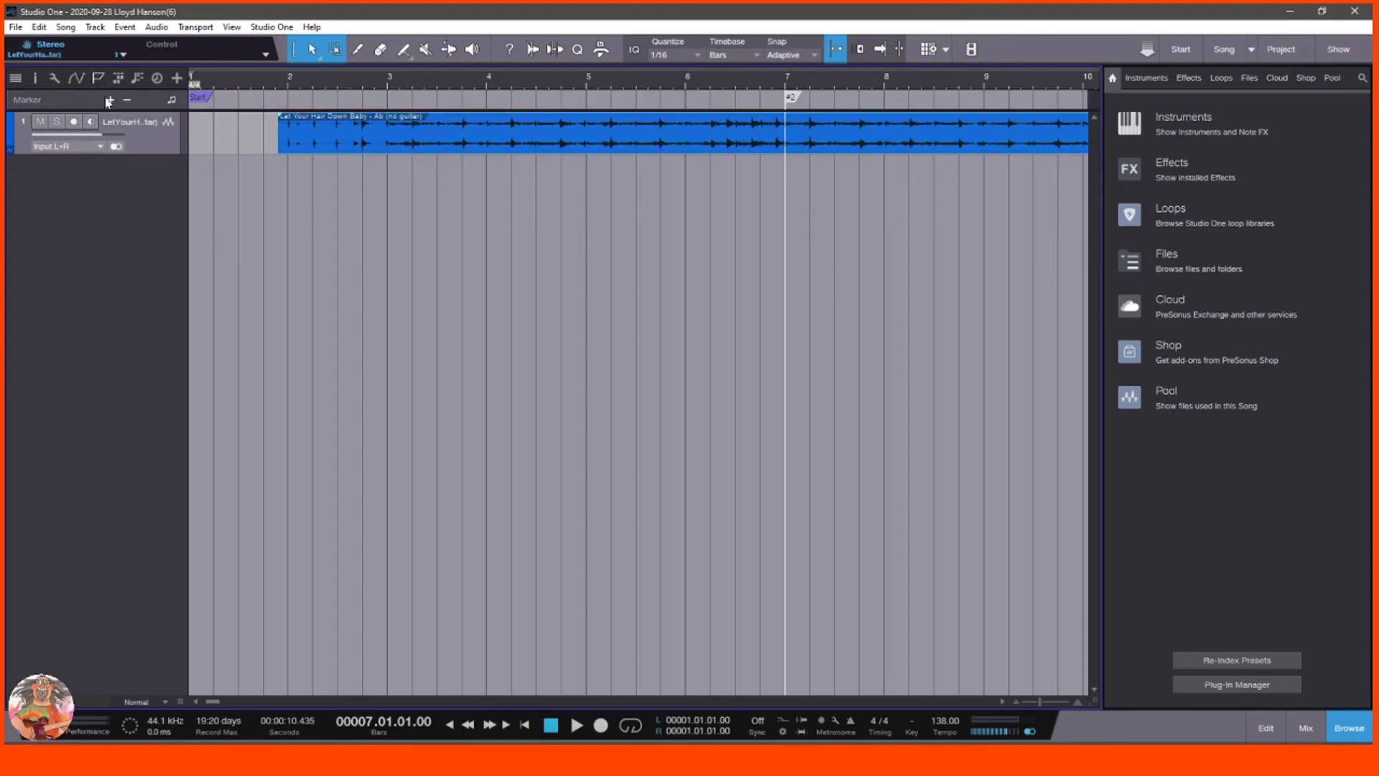
- Rename the bar 7 marker as "Begin 12 Main"
double_click(794, 98)
type("Begin 12 M")
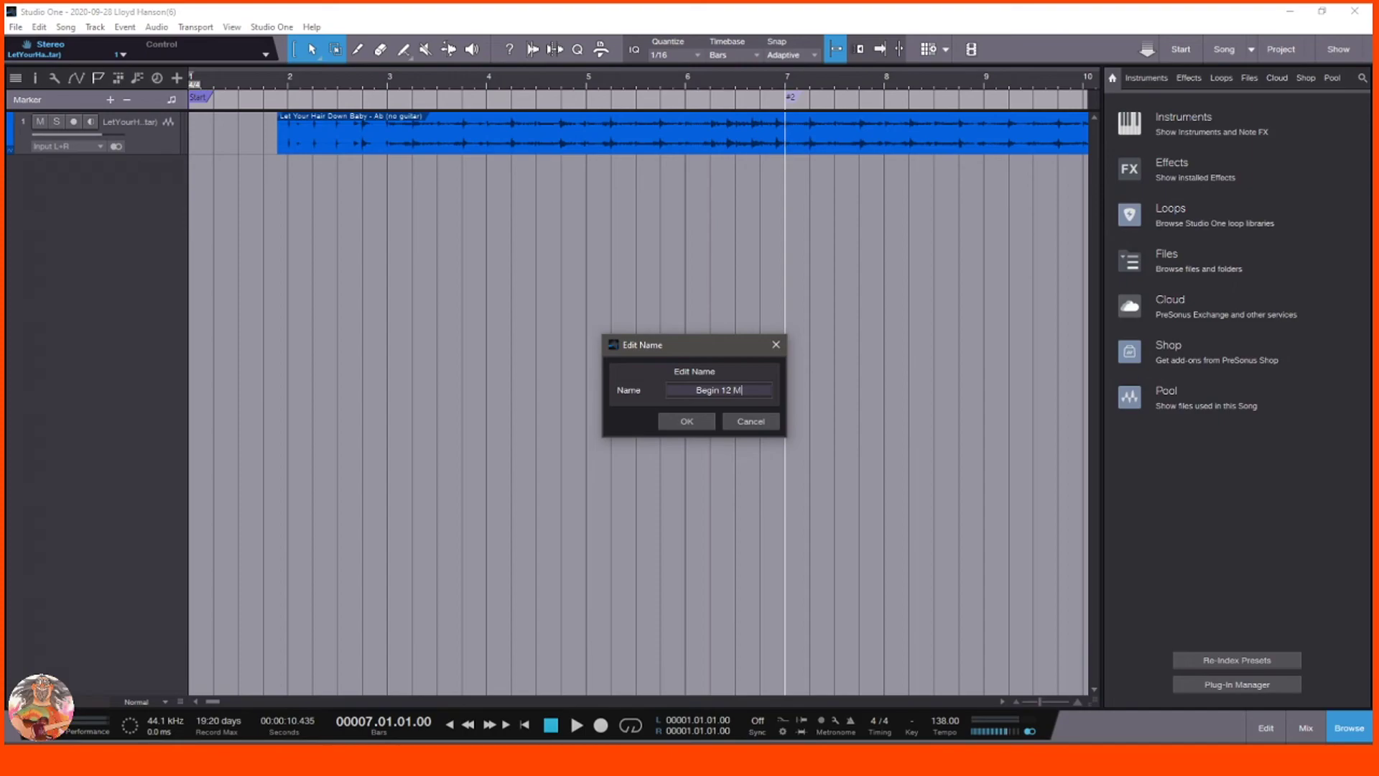
type("ain")
key("Return")
- Split the audio event at bars 19 and 91 to isolate the section between them as its own event
scroll(791, 86, "right", 5)
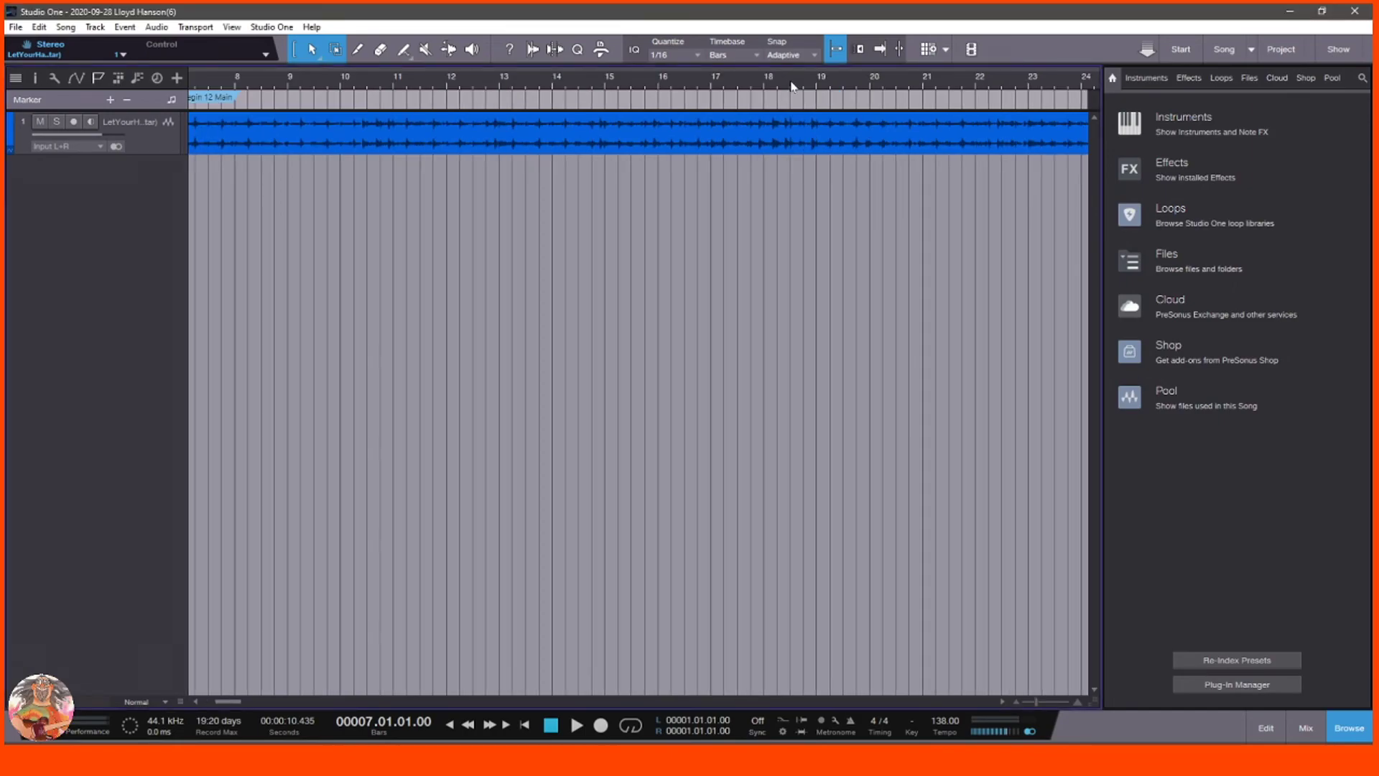
scroll(656, 89, "left", 4)
scroll(656, 89, "down", 5)
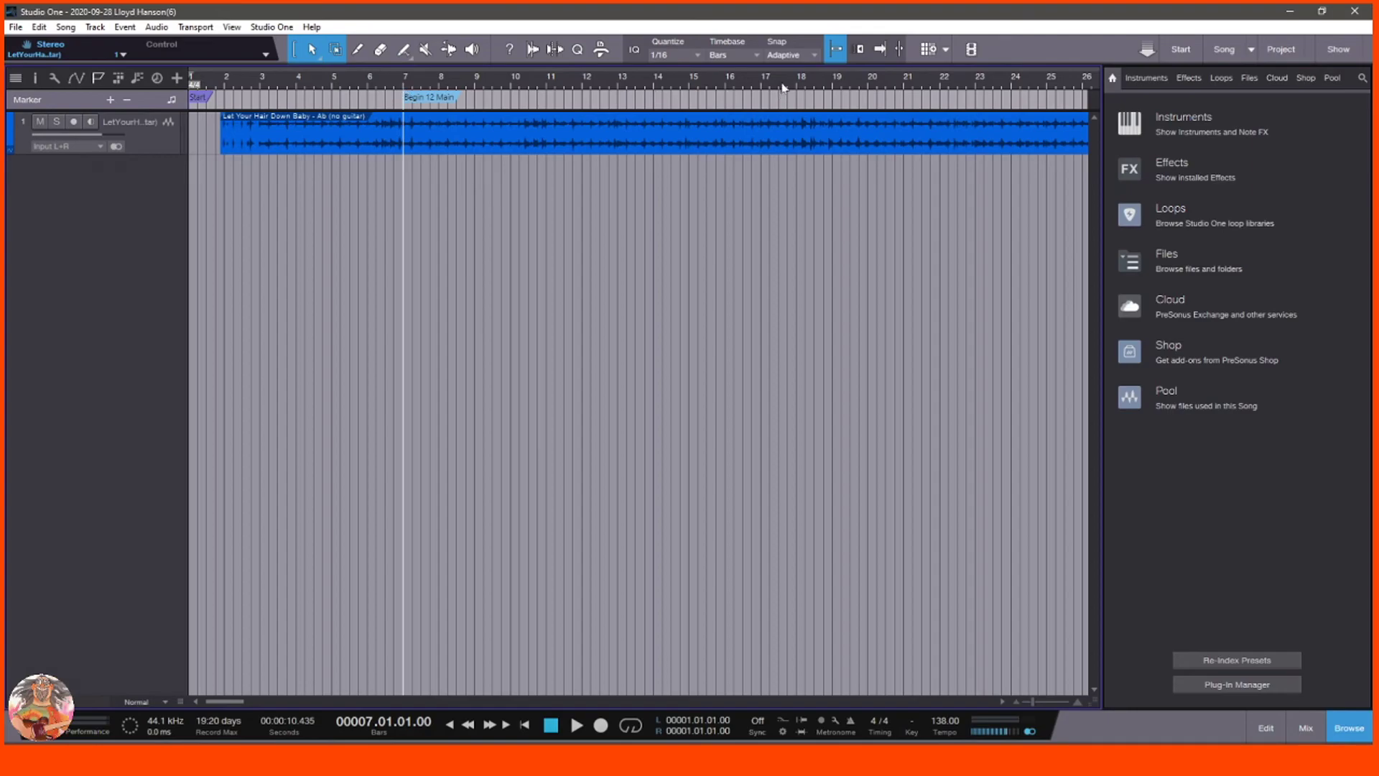
left_click(833, 84)
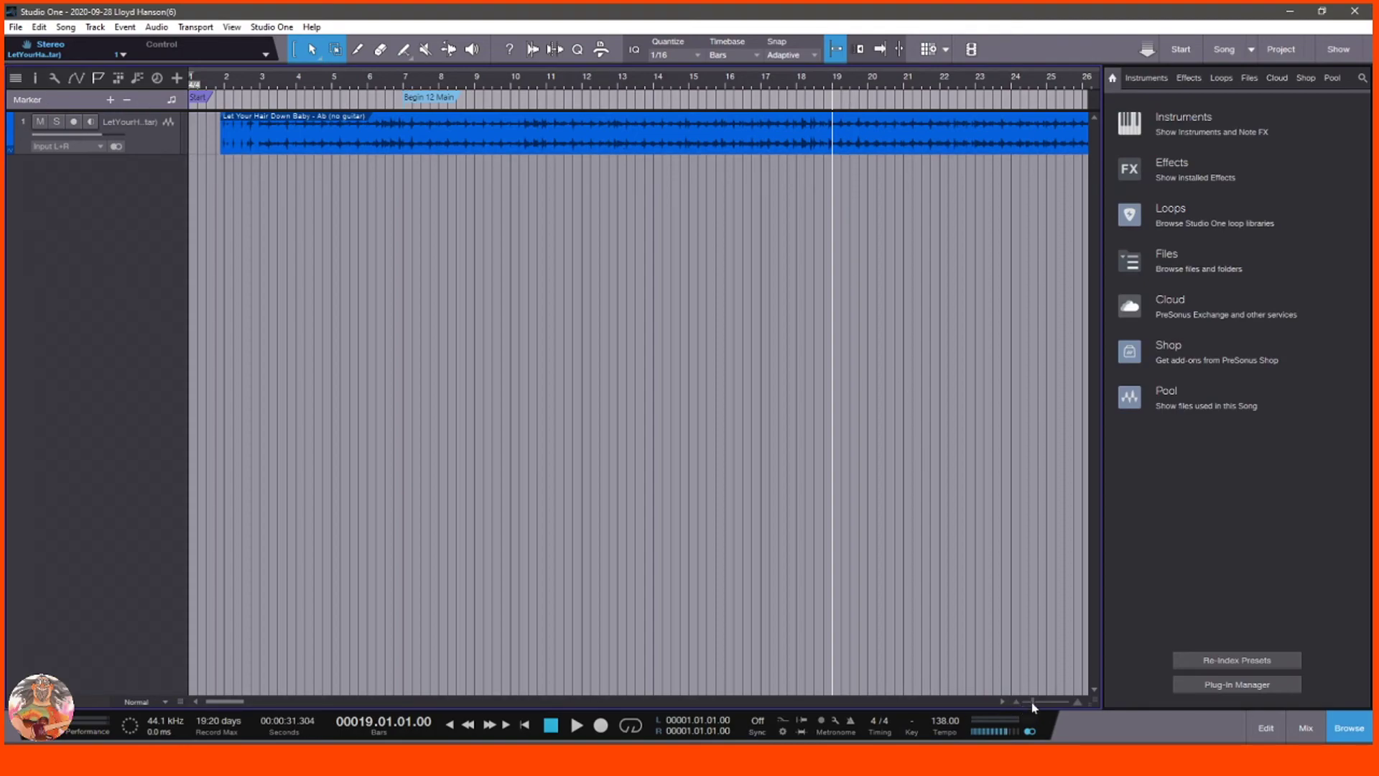
left_click_drag(1034, 704, 1031, 704)
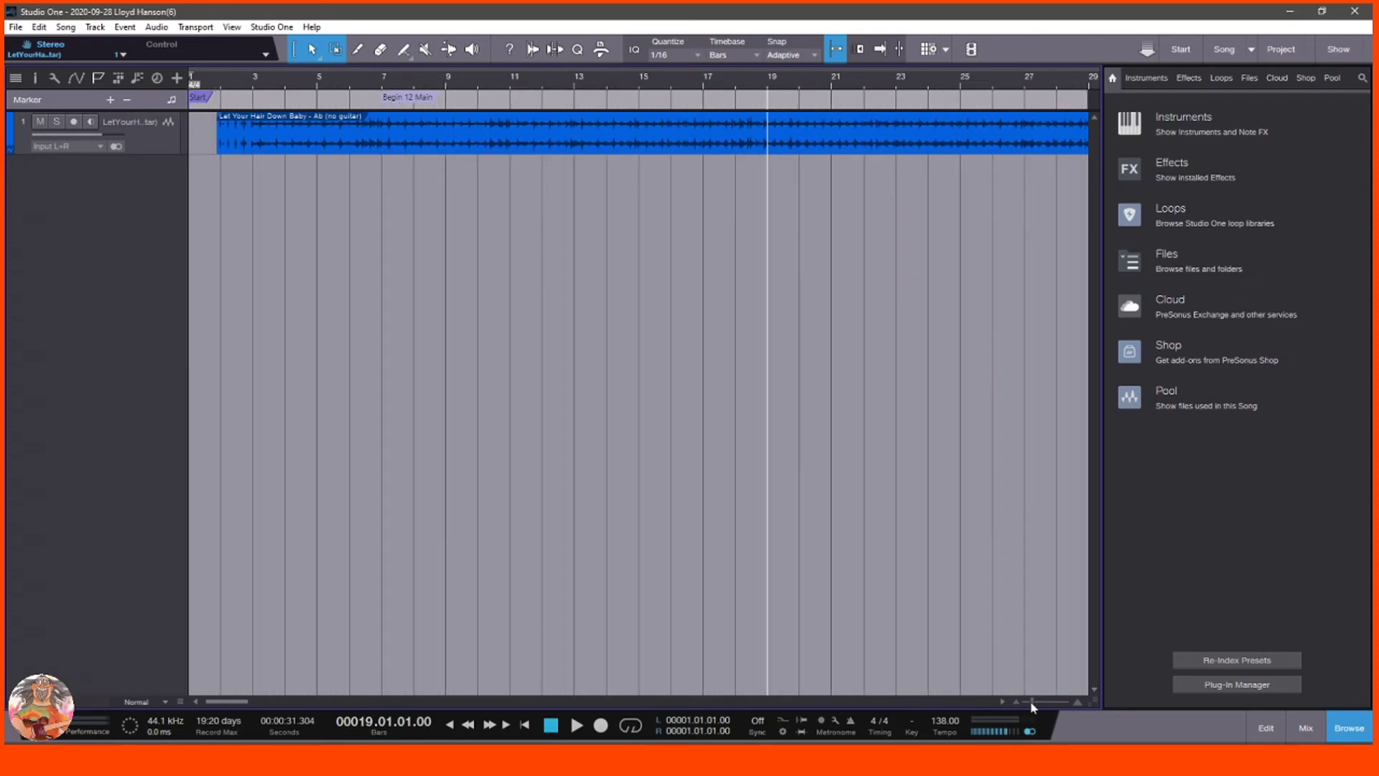
left_click_drag(1032, 706, 1026, 701)
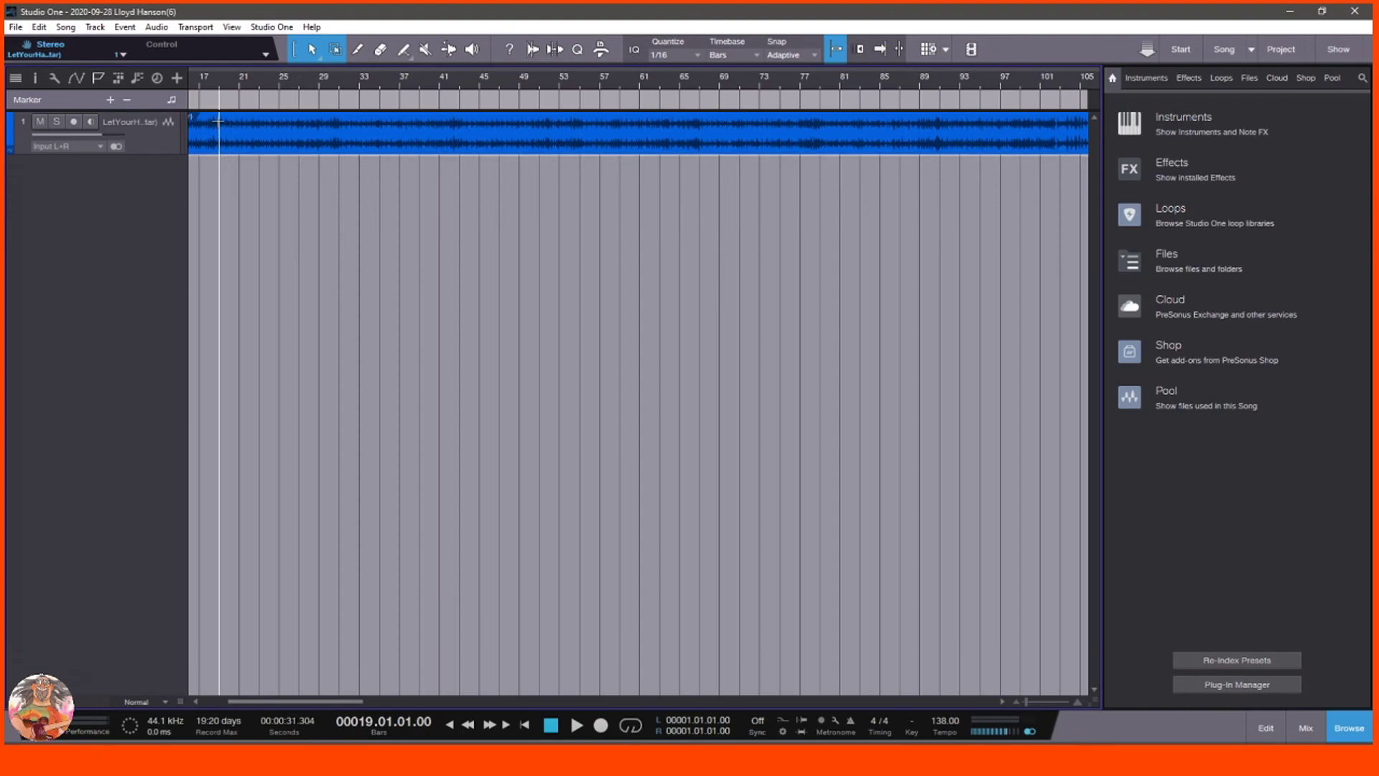
left_click(335, 51)
left_click(220, 121)
left_click_drag(219, 120, 939, 119)
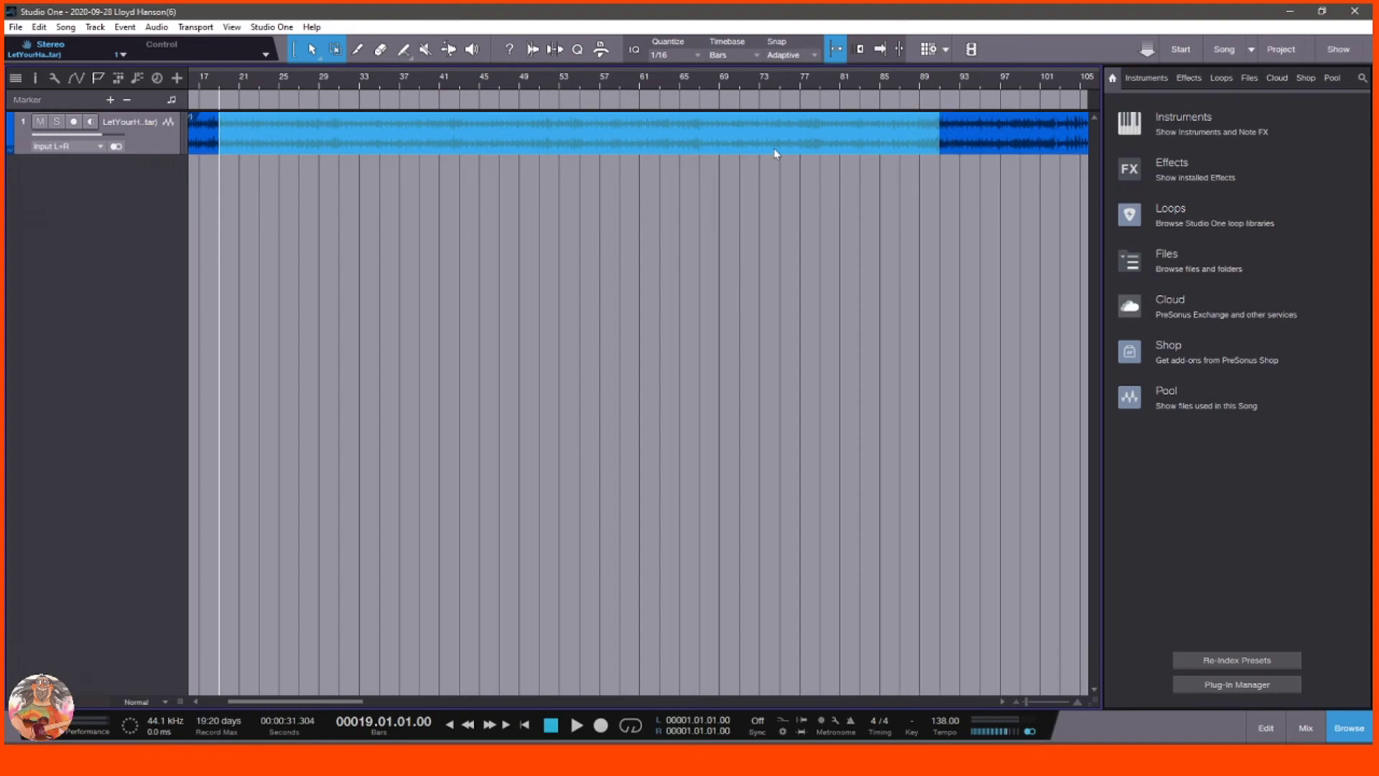
left_click(810, 122)
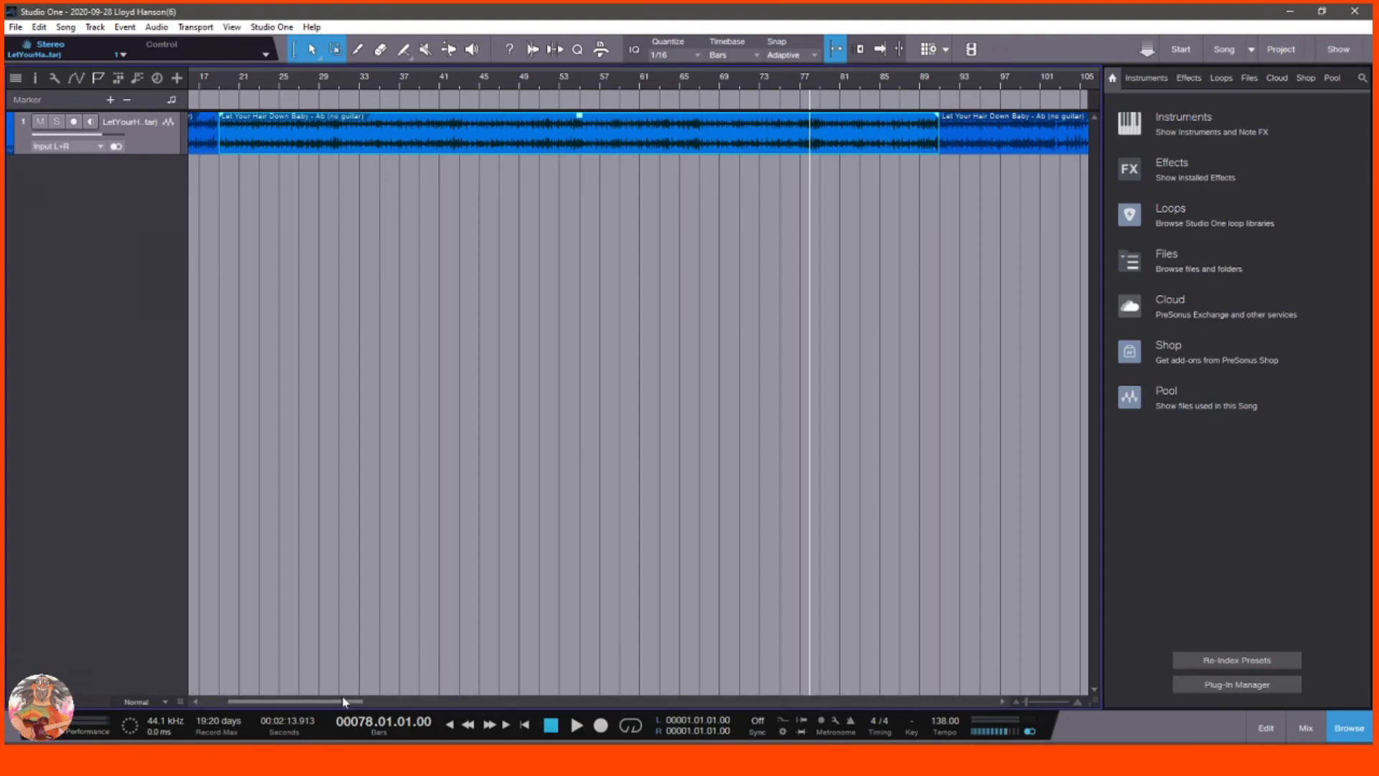
- Delete the leftover event after bar 91, extend the middle event to the original ending and trim it back to bar 91
left_click_drag(344, 707, 323, 707)
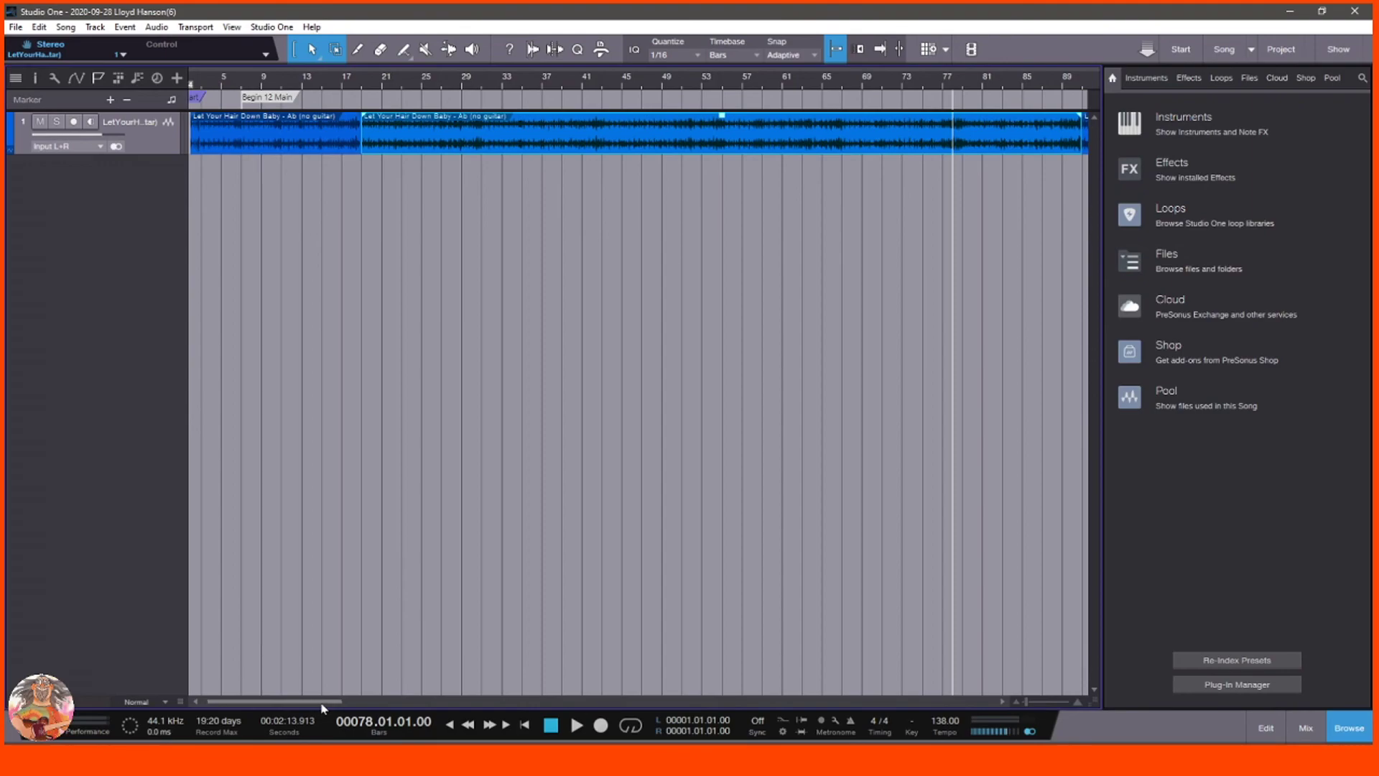
left_click_drag(323, 707, 391, 704)
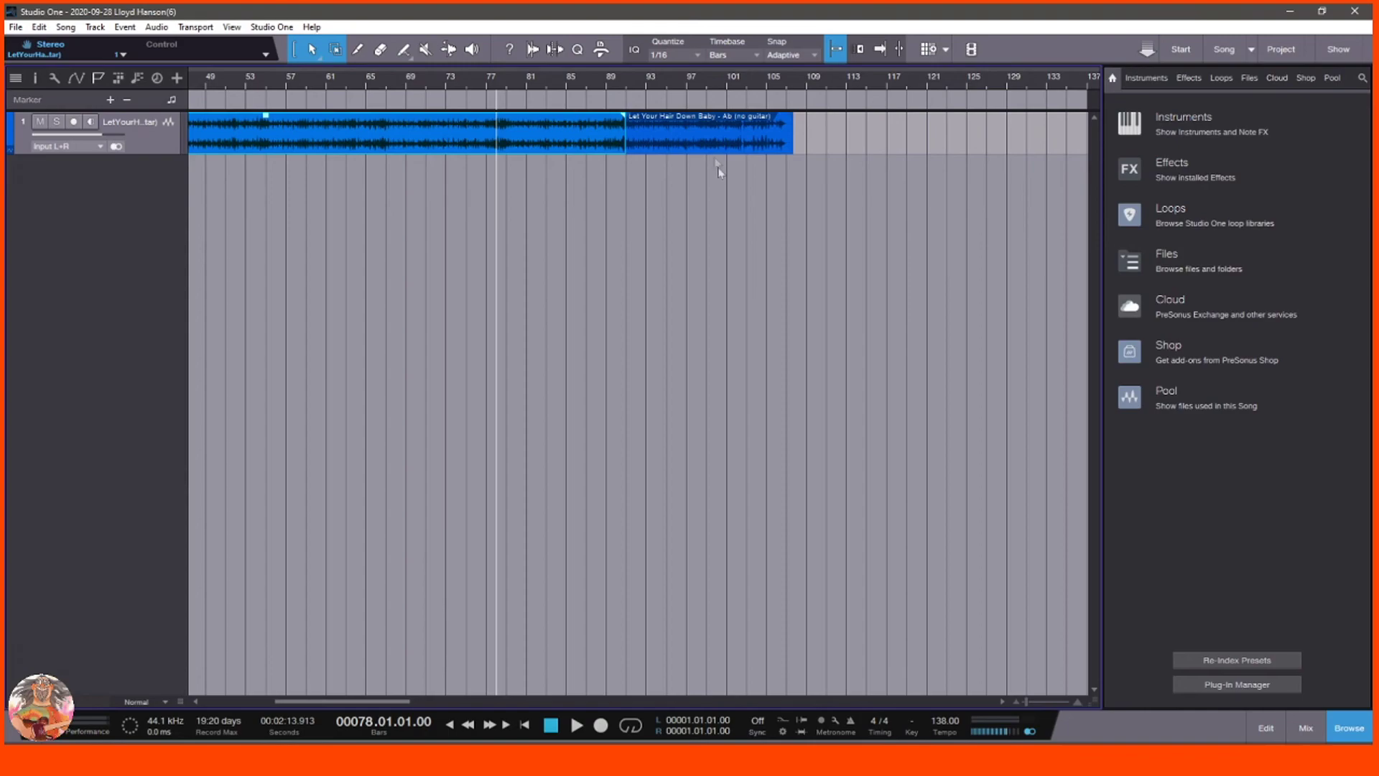
left_click(696, 149)
key("Delete")
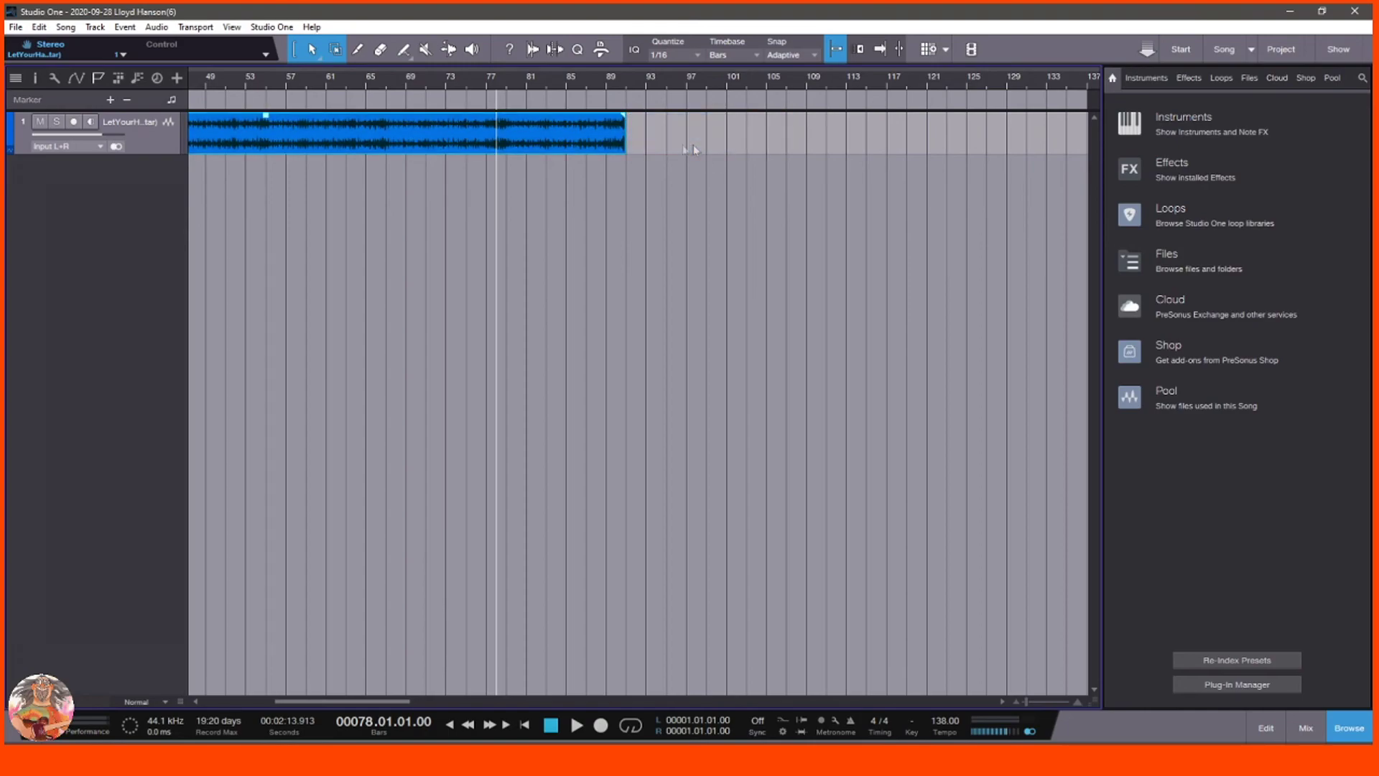
left_click_drag(631, 135, 794, 135)
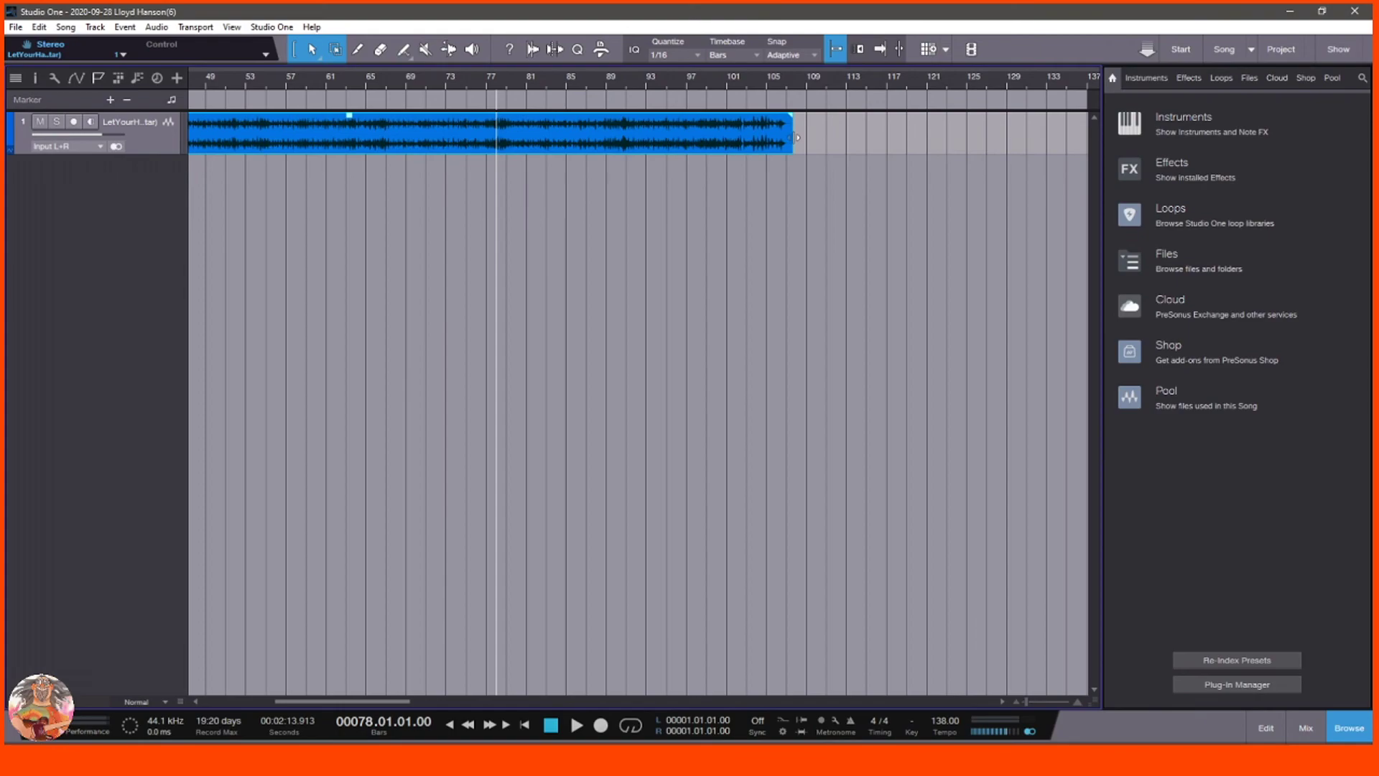
left_click_drag(794, 137, 632, 144)
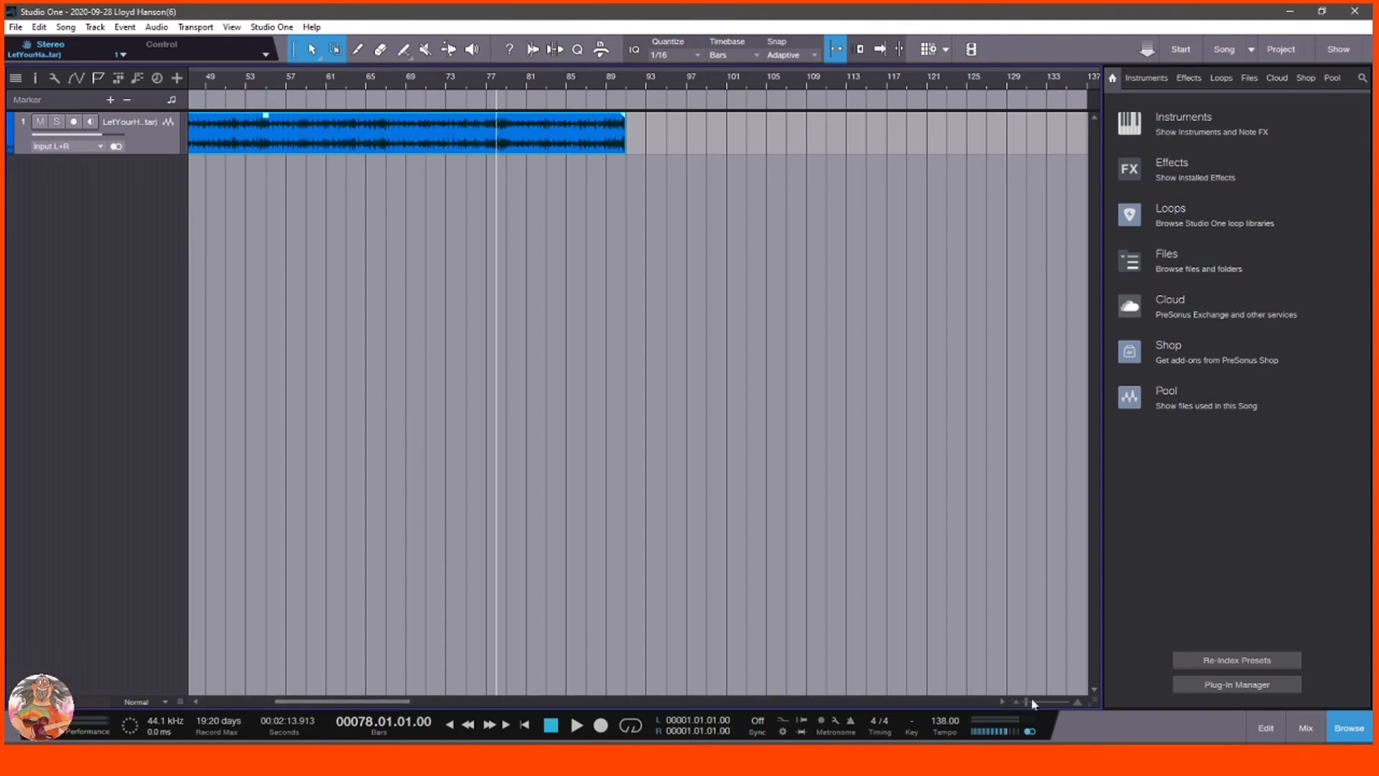
left_click_drag(1031, 703, 1026, 703)
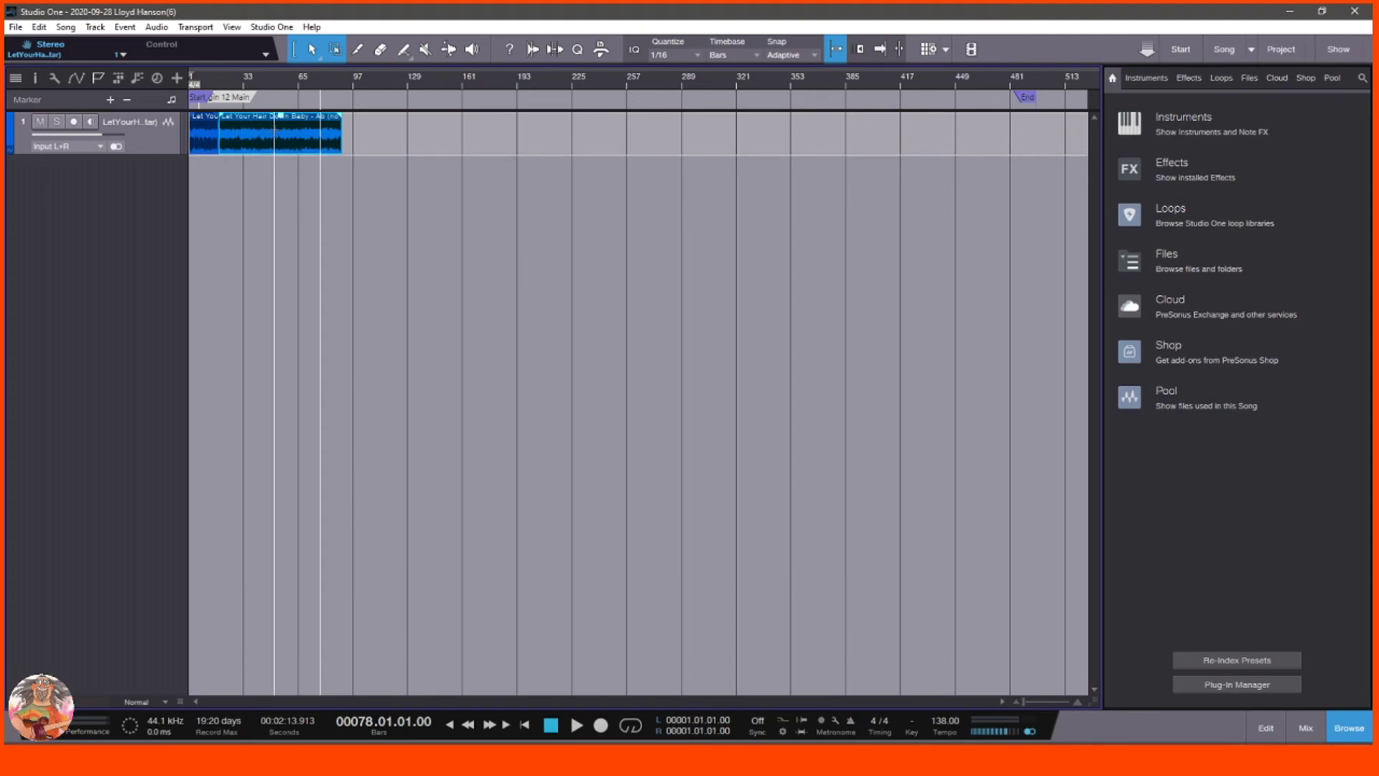
right_click(355, 135)
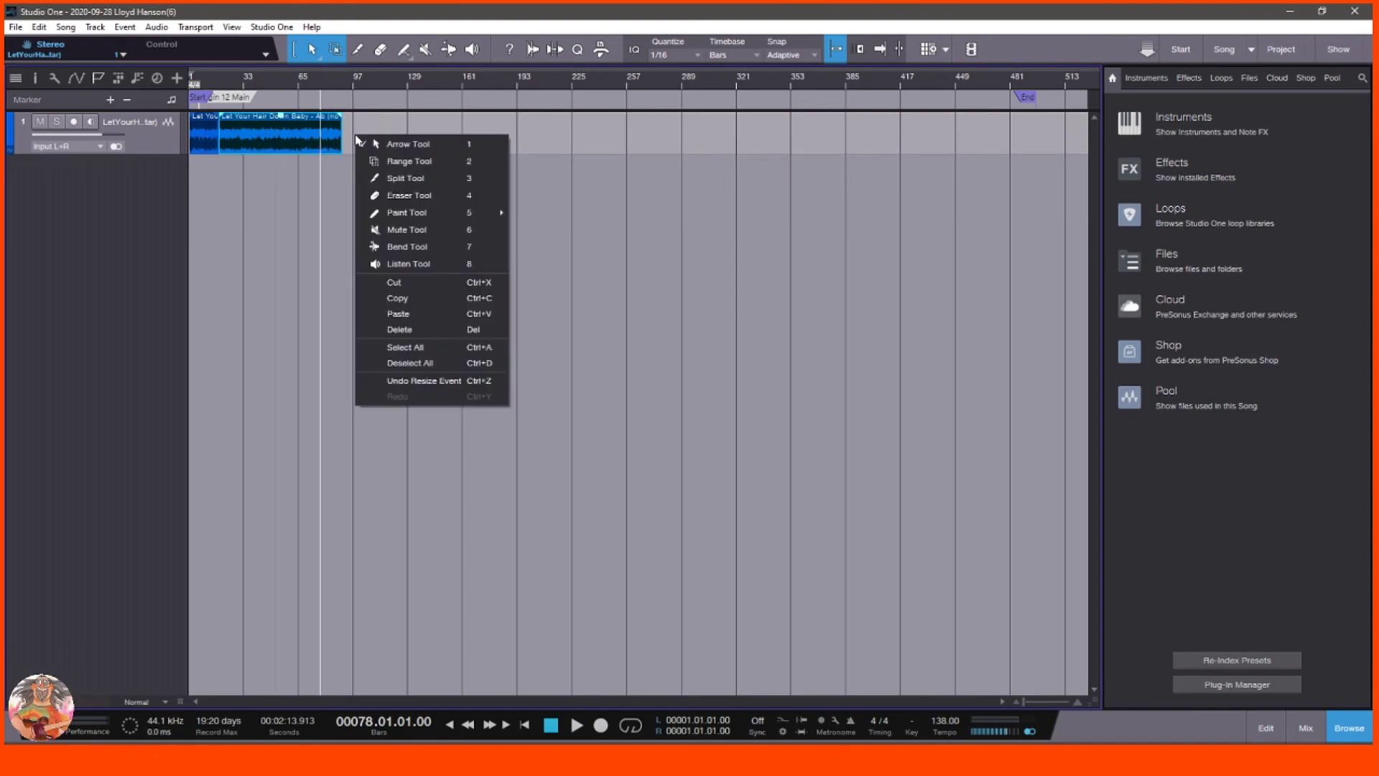
left_click(292, 133)
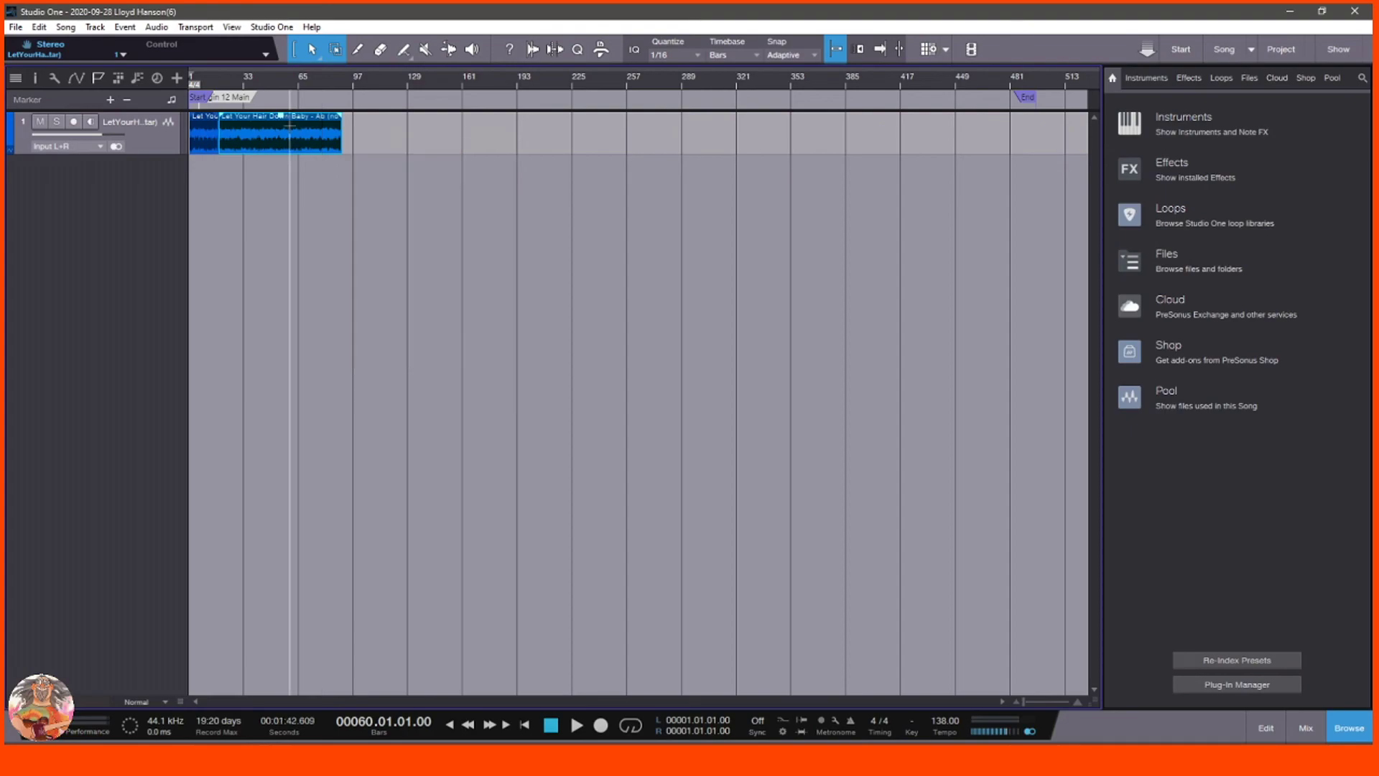
left_click(291, 143)
right_click(290, 143)
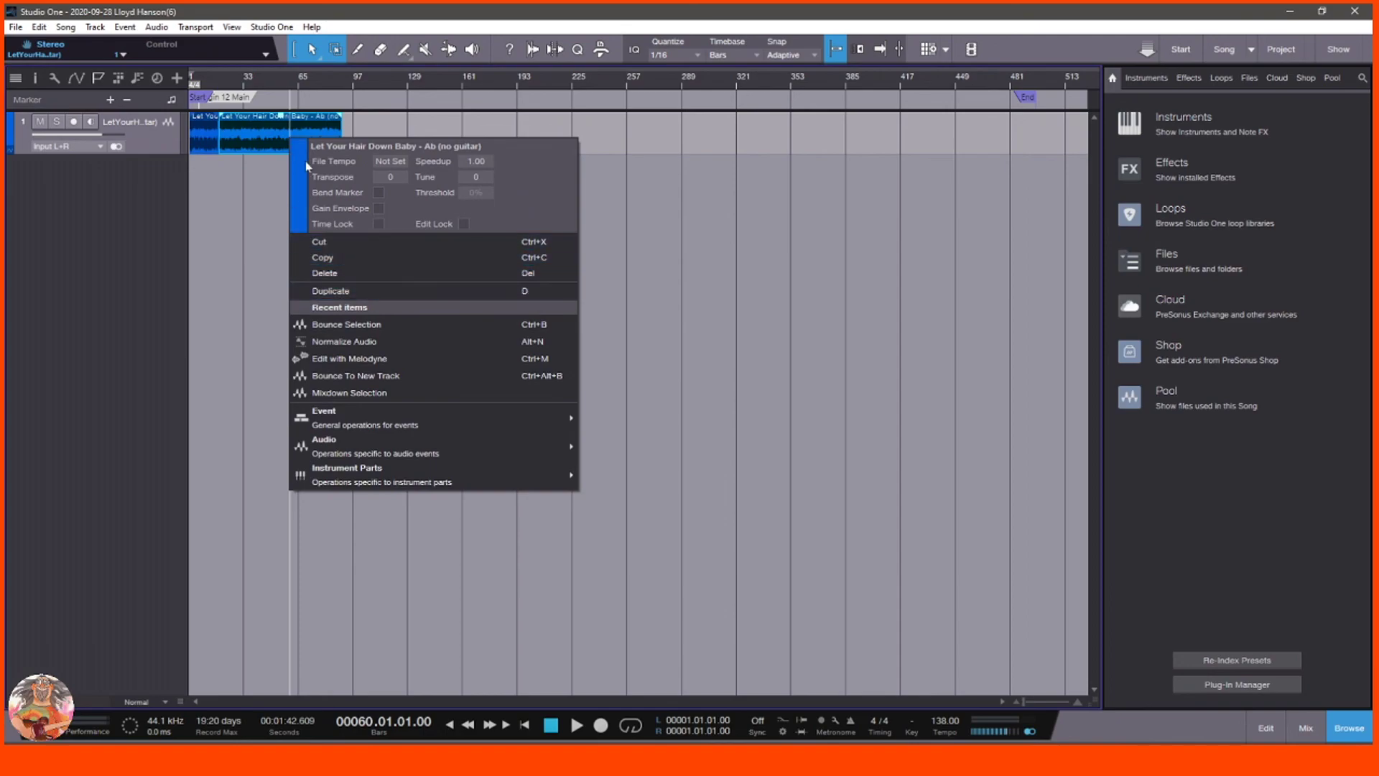
left_click(369, 123)
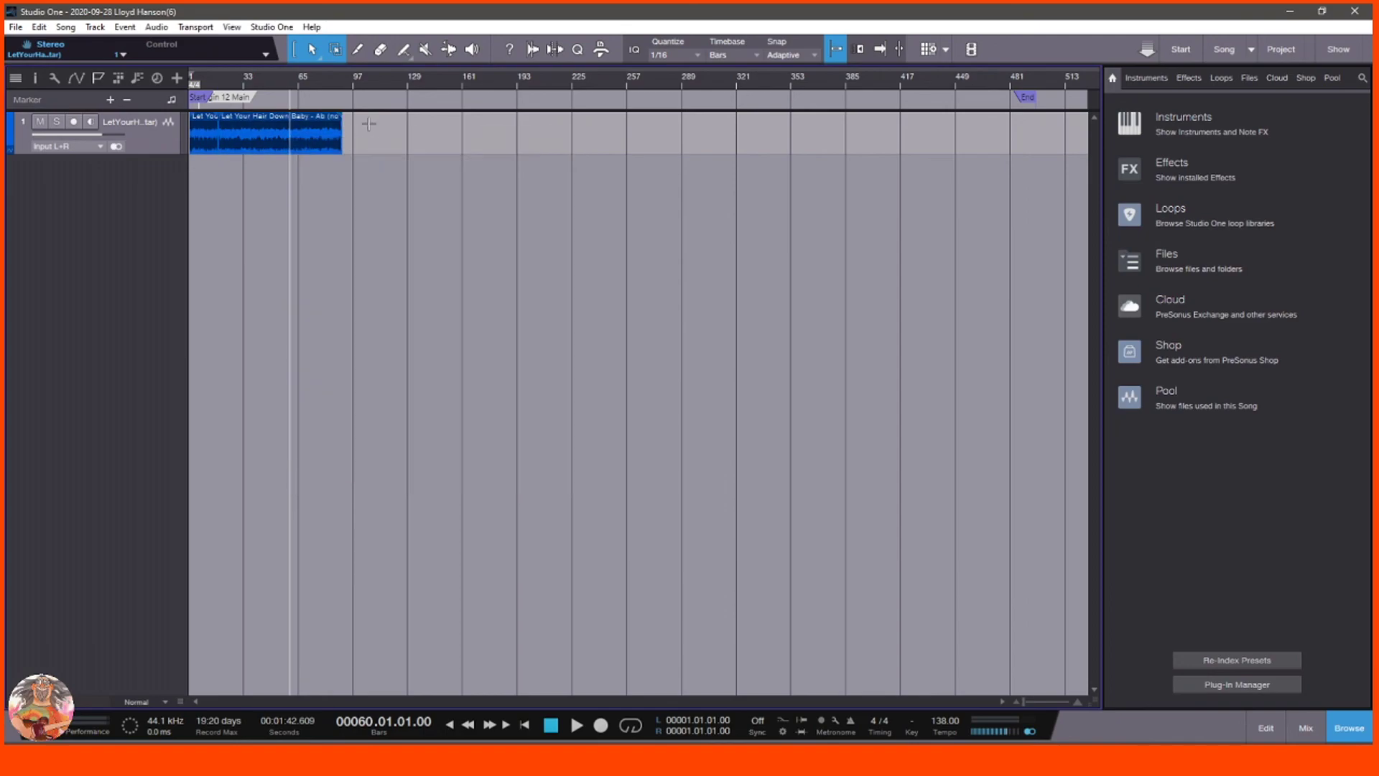
- Duplicate the event spanning bars 19 to 91 five times, placing the copies end to end
left_click(304, 147)
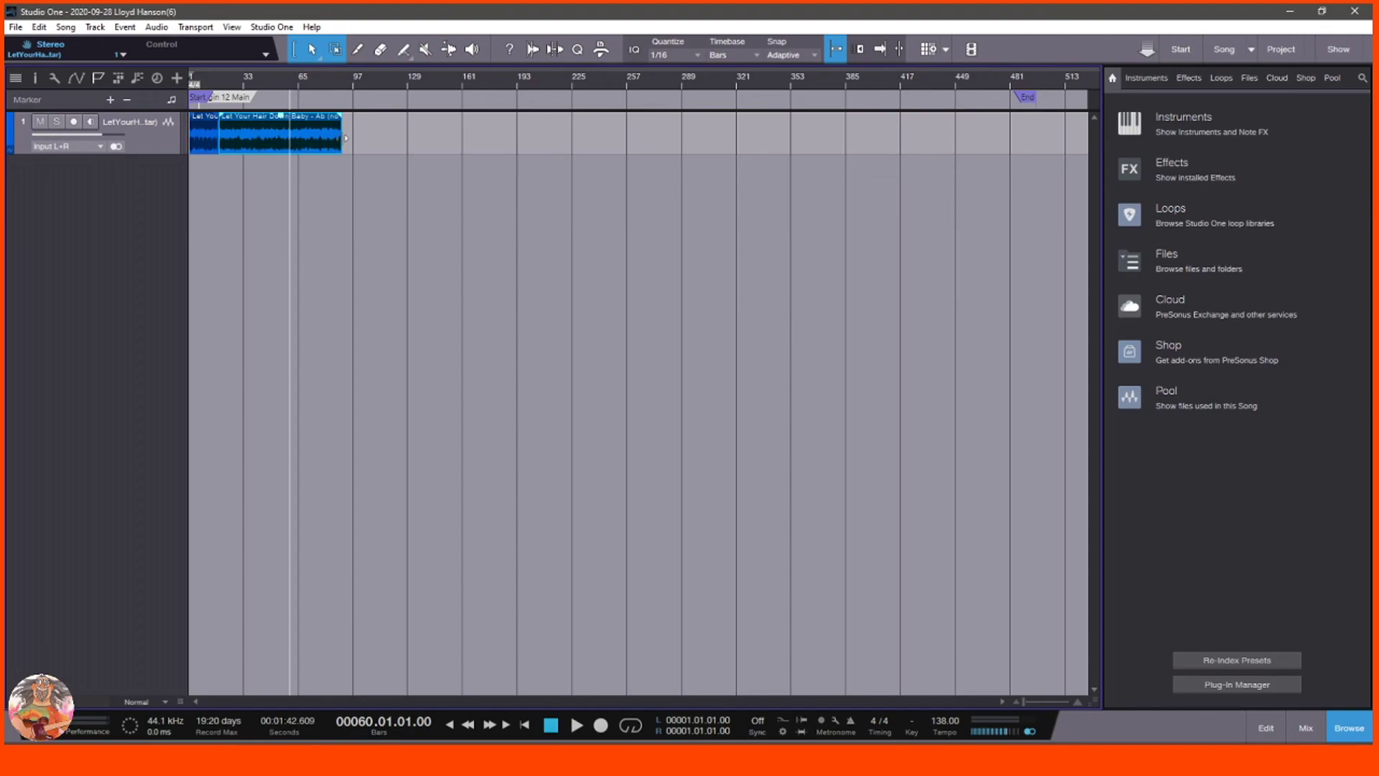
key("d")
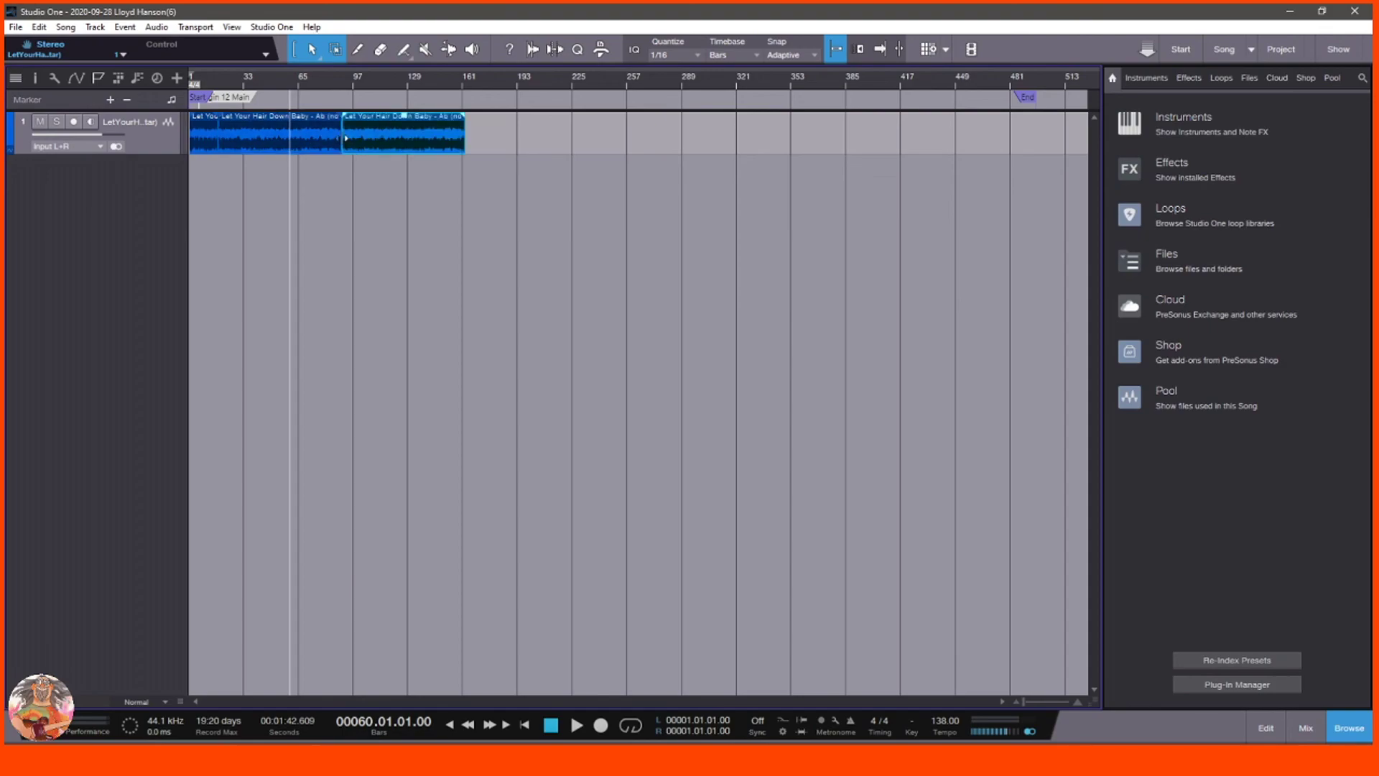
key("d")
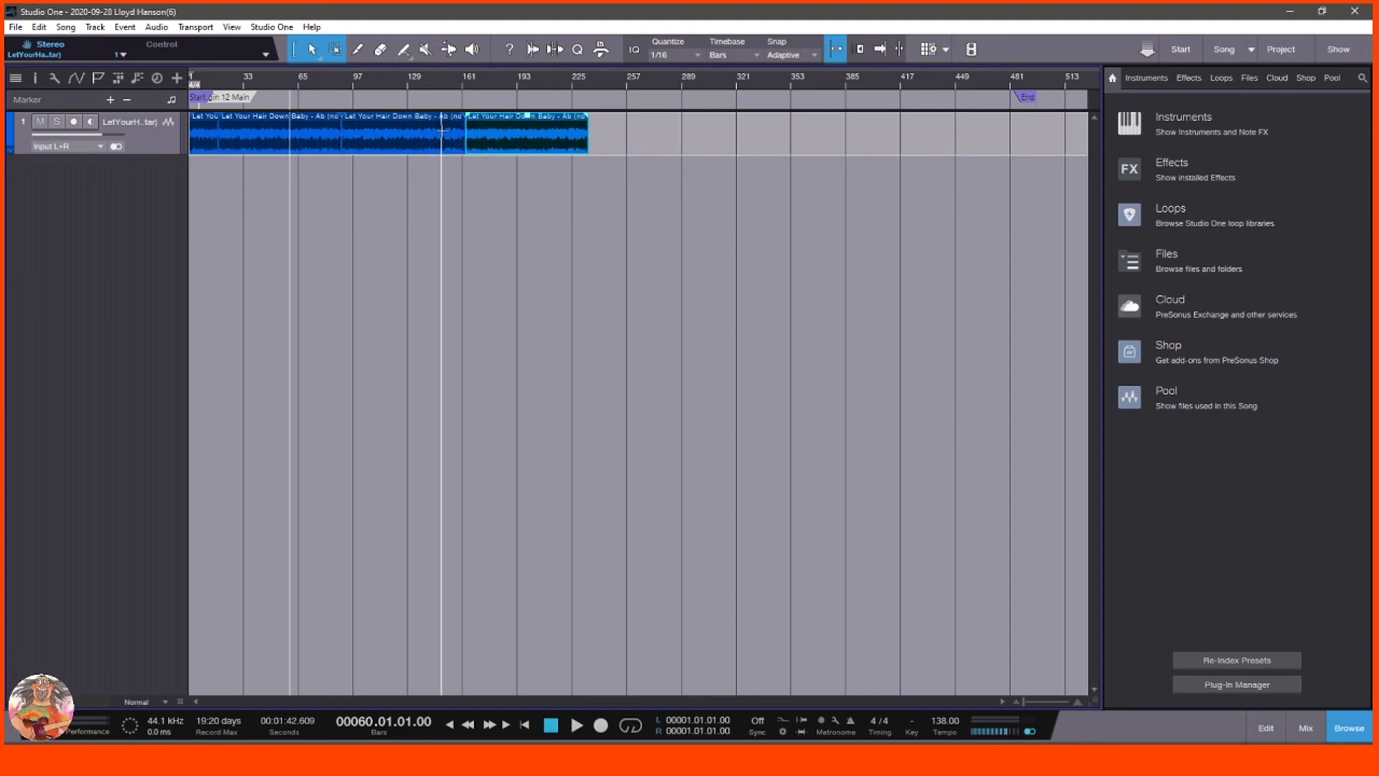
key("d")
key("d")
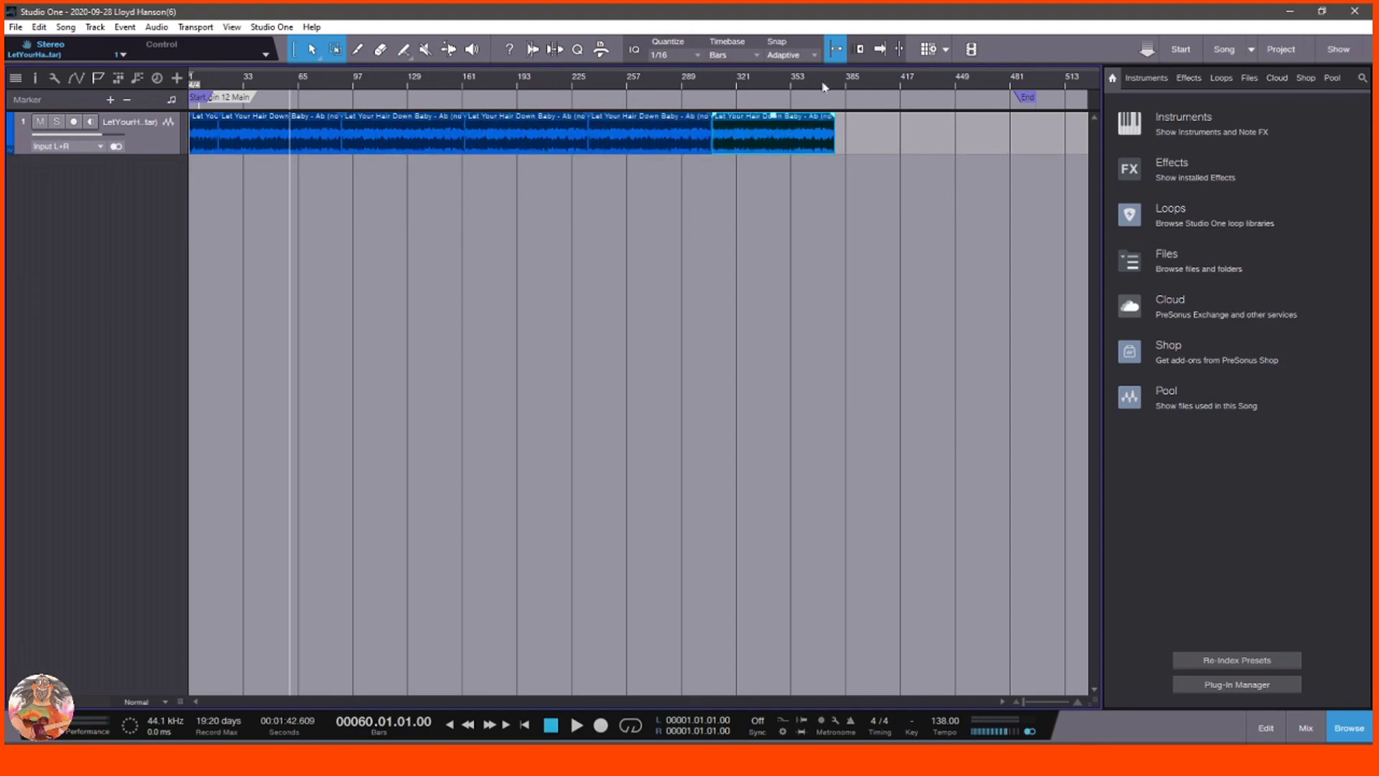
left_click(835, 83)
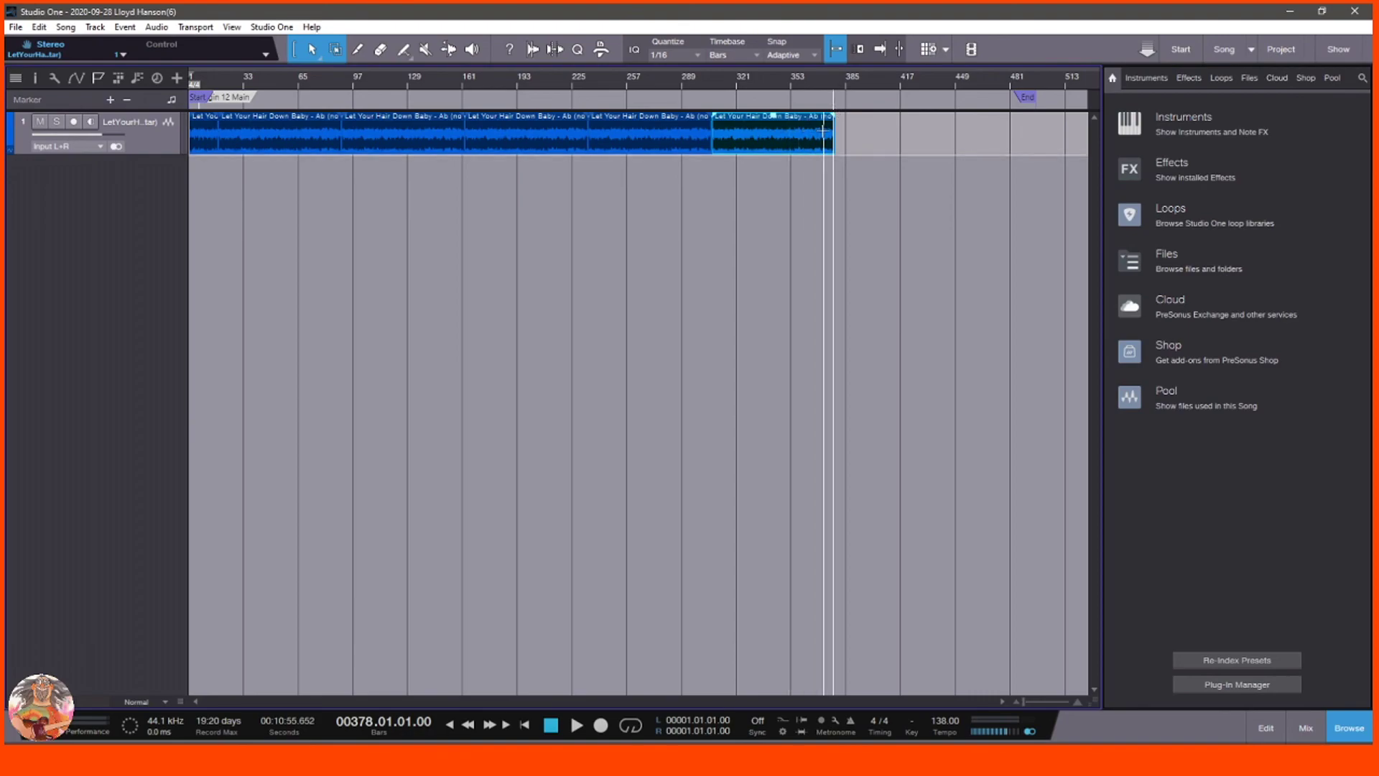
key("d")
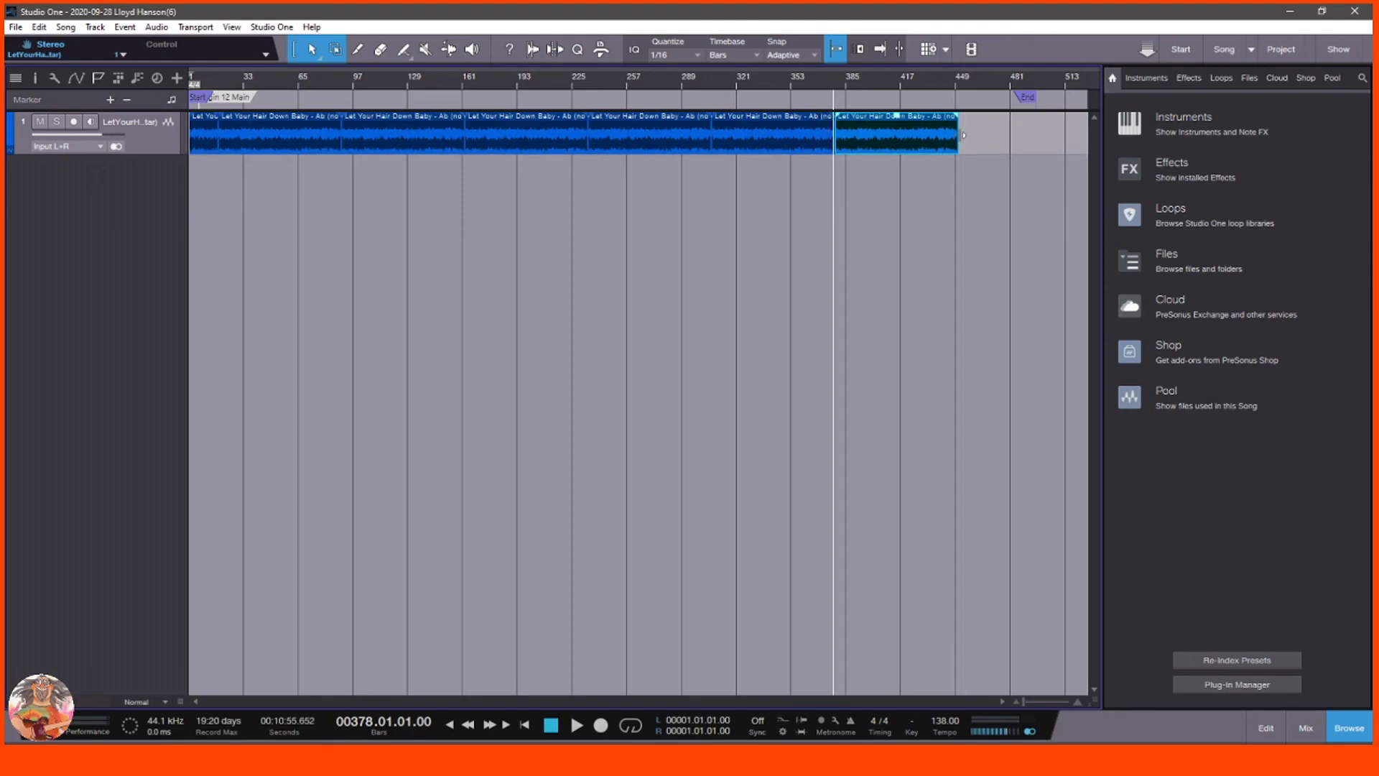
- Extend the last event to the recording's original ending and move the End marker to that point
mouse_move(964, 135)
left_mouse_down()
mouse_move(1048, 133)
mouse_move(1038, 109)
mouse_move(981, 100)
left_mouse_up()
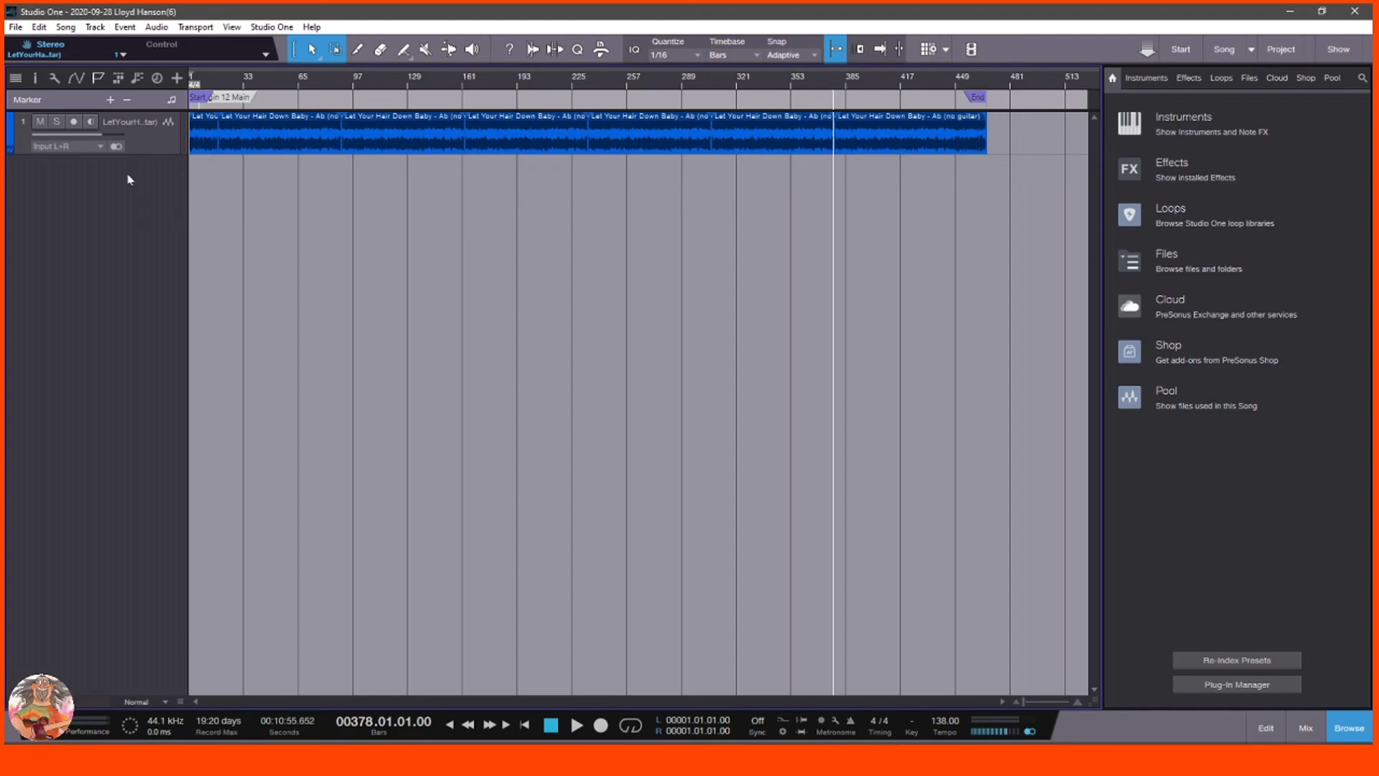
- Copy the fifth event and paste it at bar 192 on a new stereo audio track
left_click(654, 142)
right_click(654, 142)
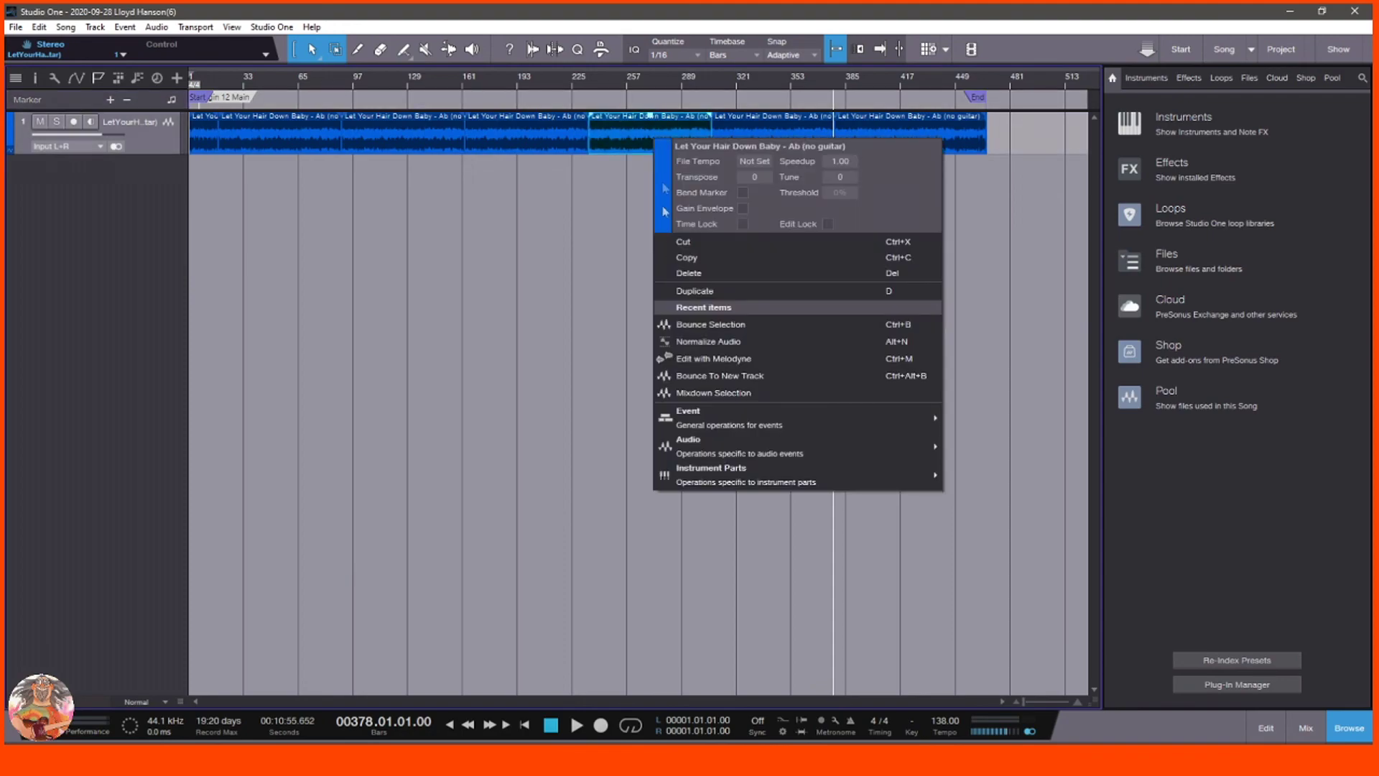
left_click(673, 275)
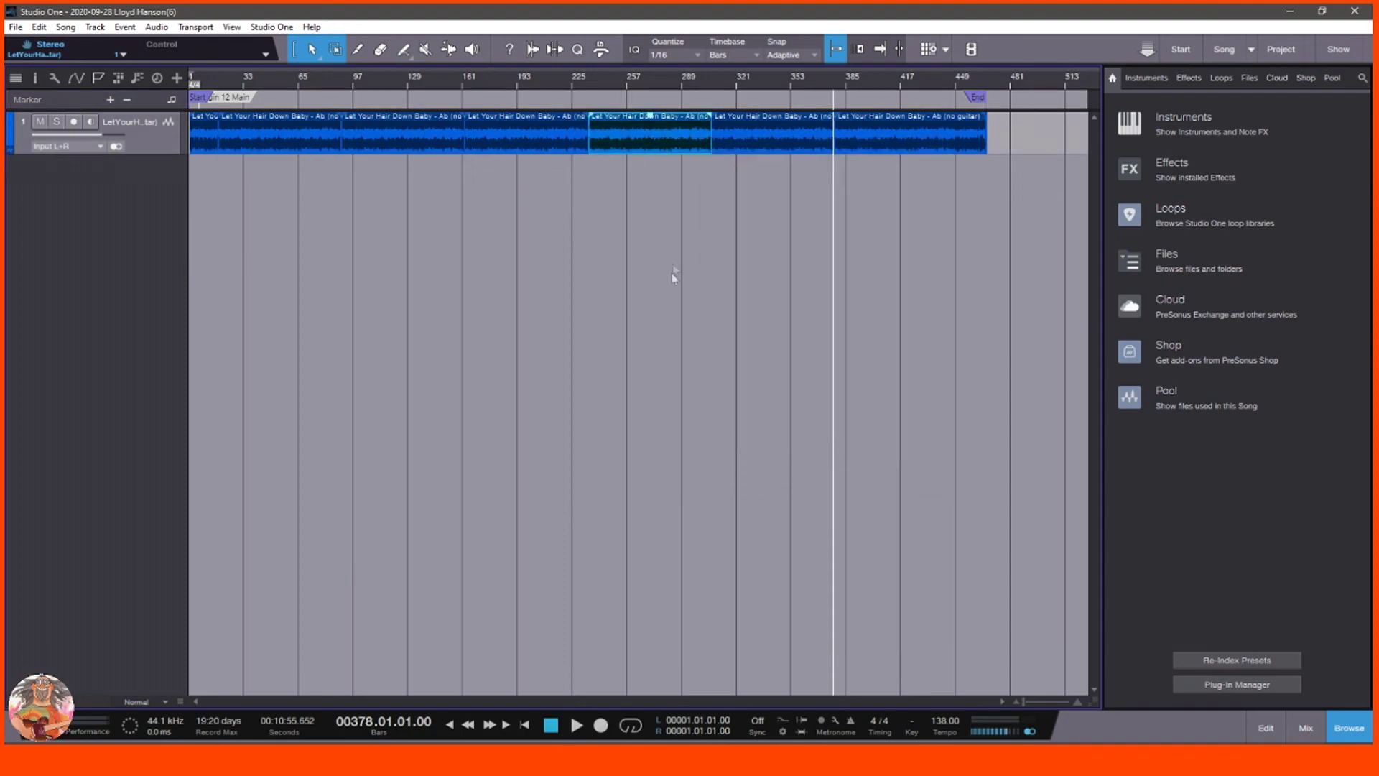
double_click(133, 178)
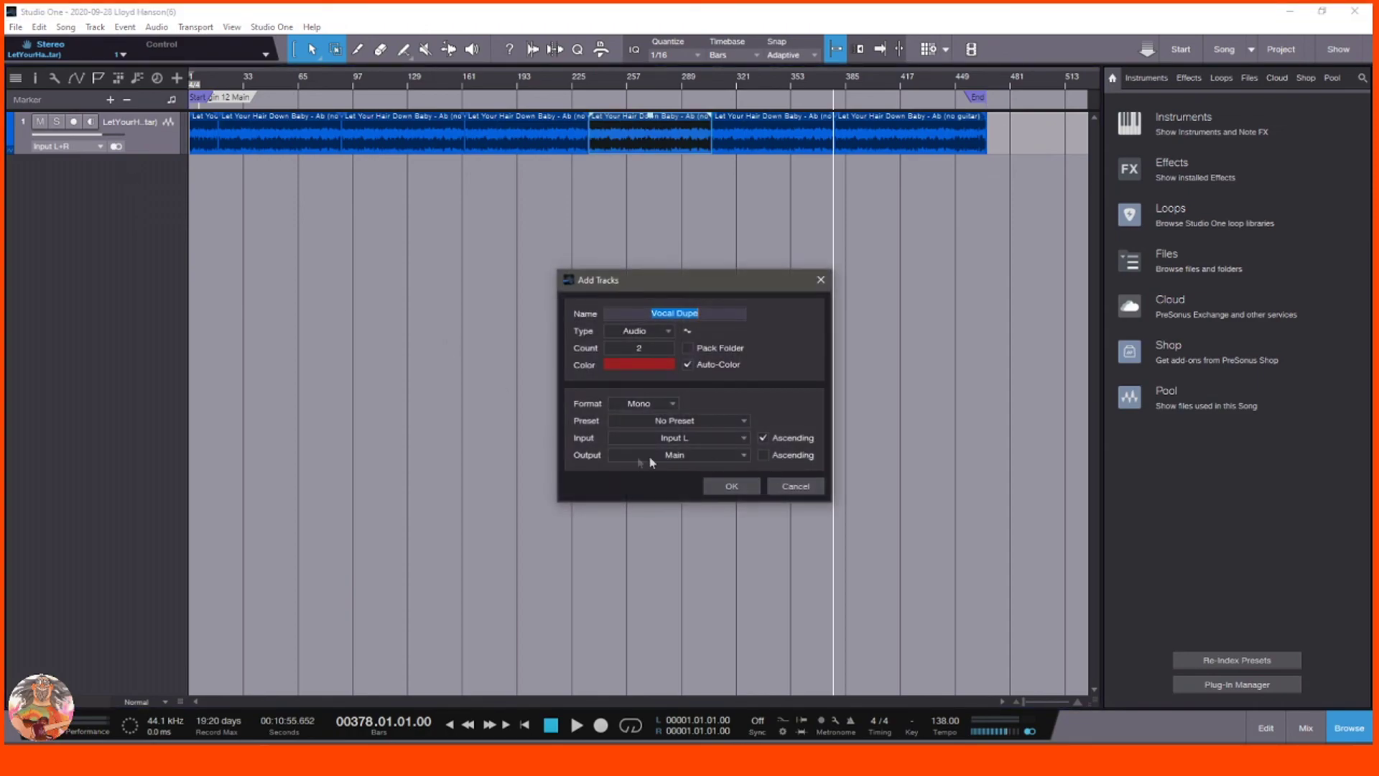
left_click(796, 486)
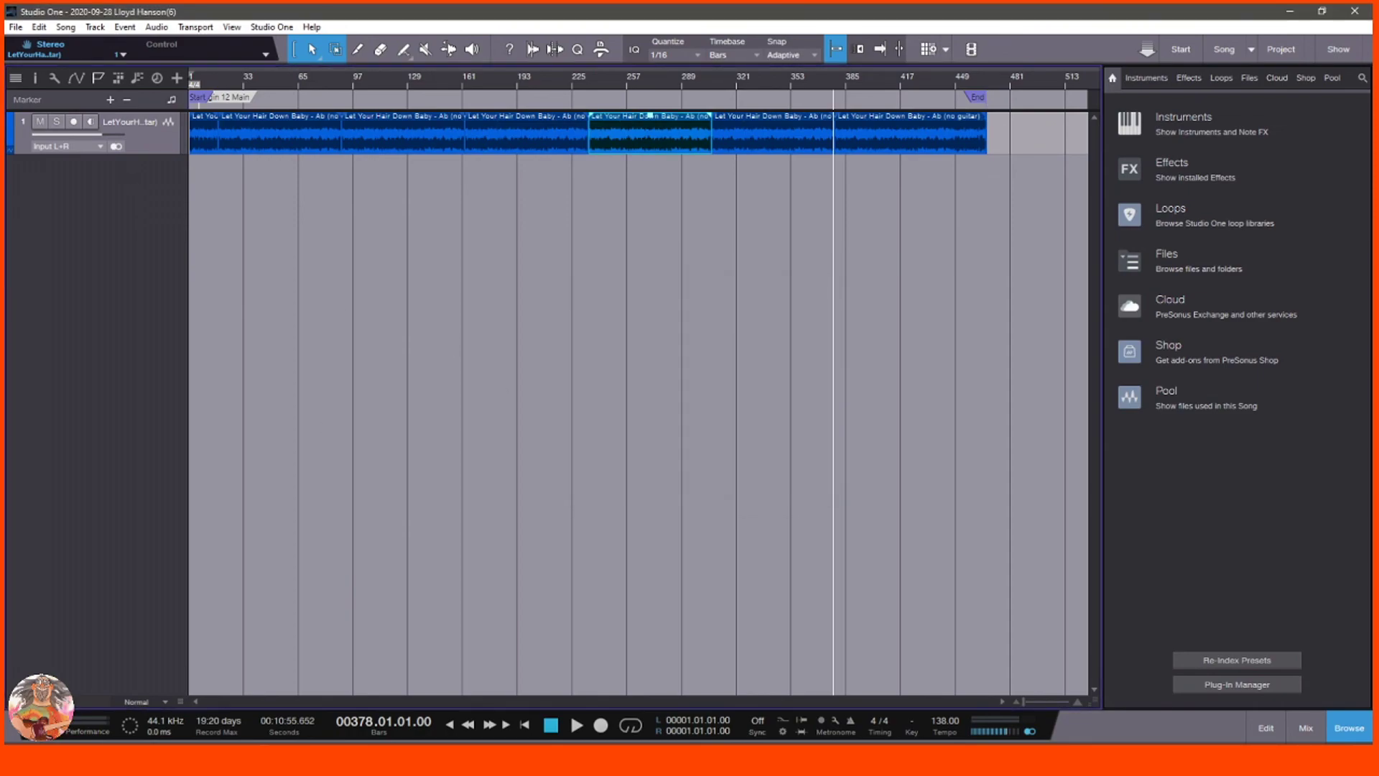
right_click(159, 177)
left_click(186, 217)
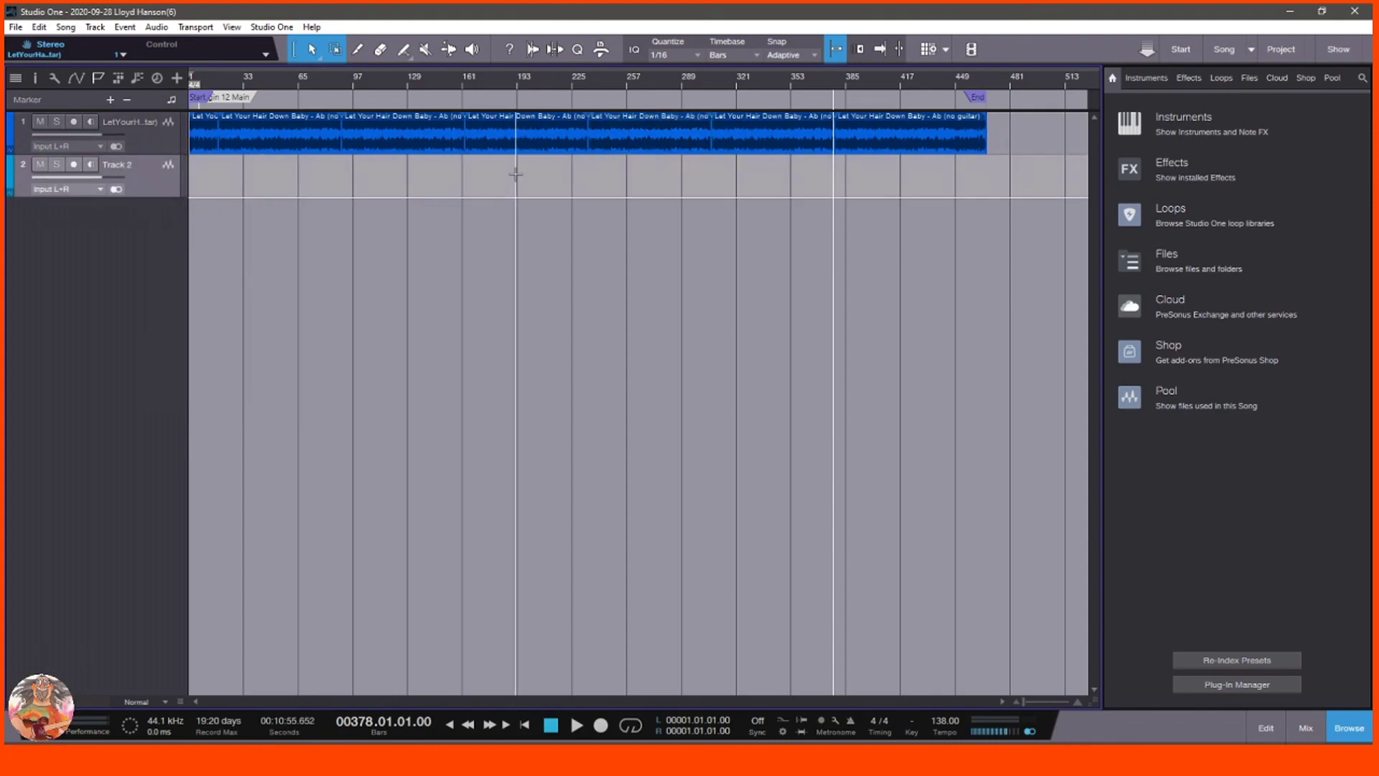
left_click(515, 85)
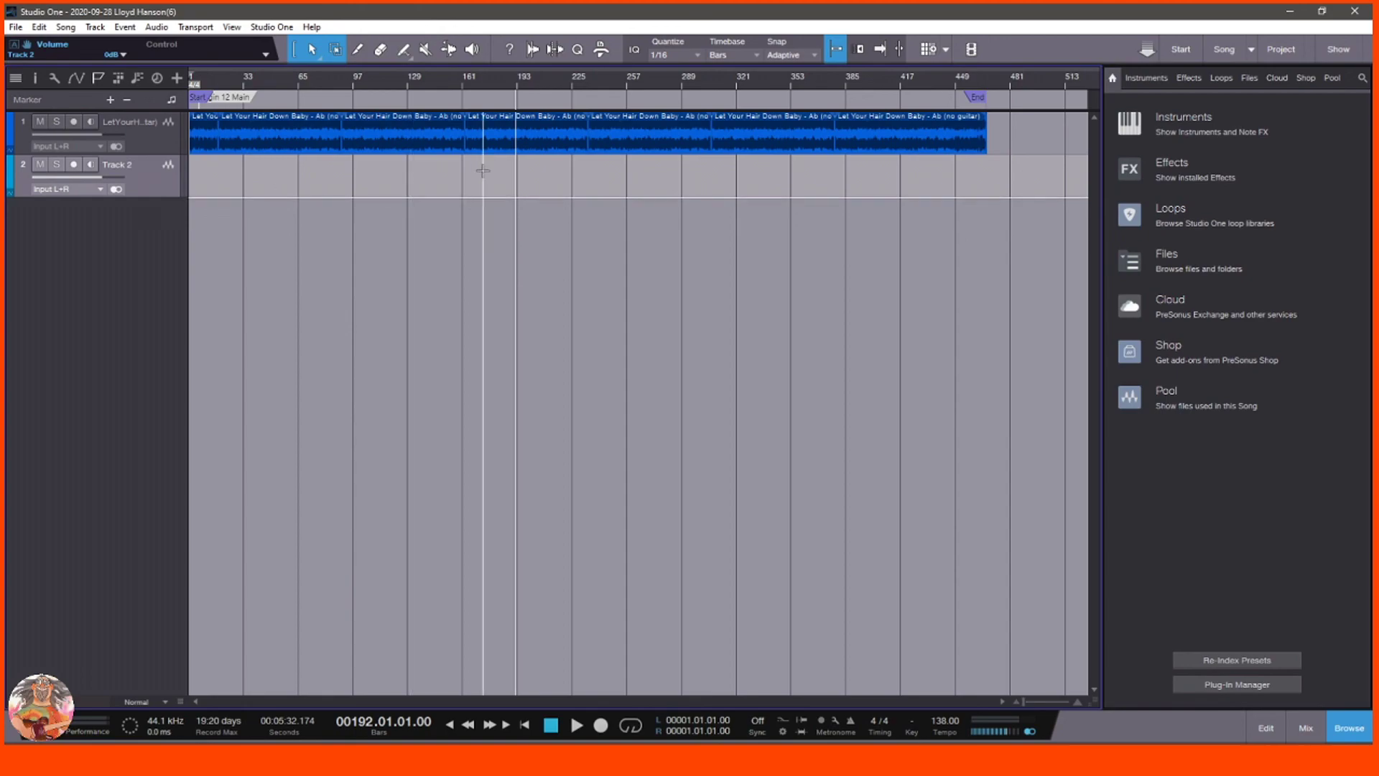
right_click(516, 173)
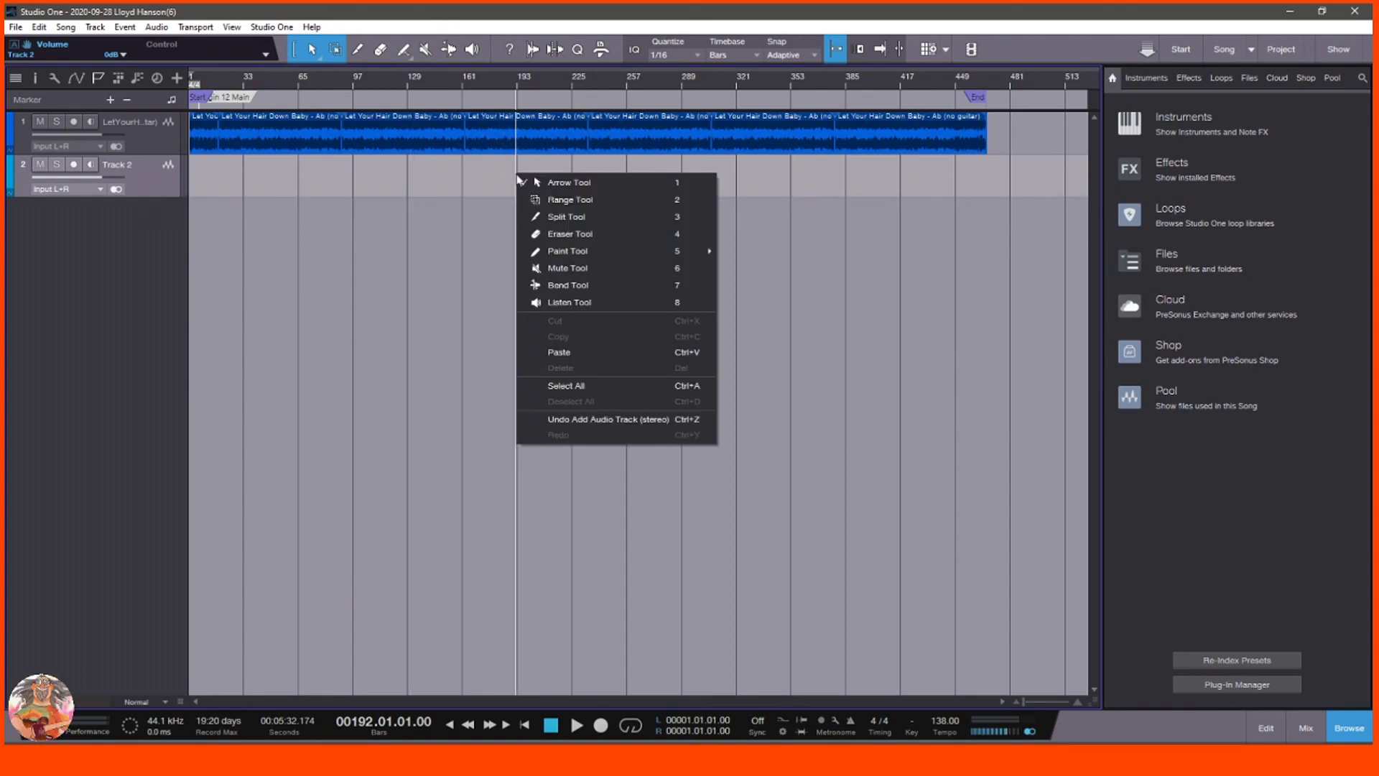
left_click(544, 350)
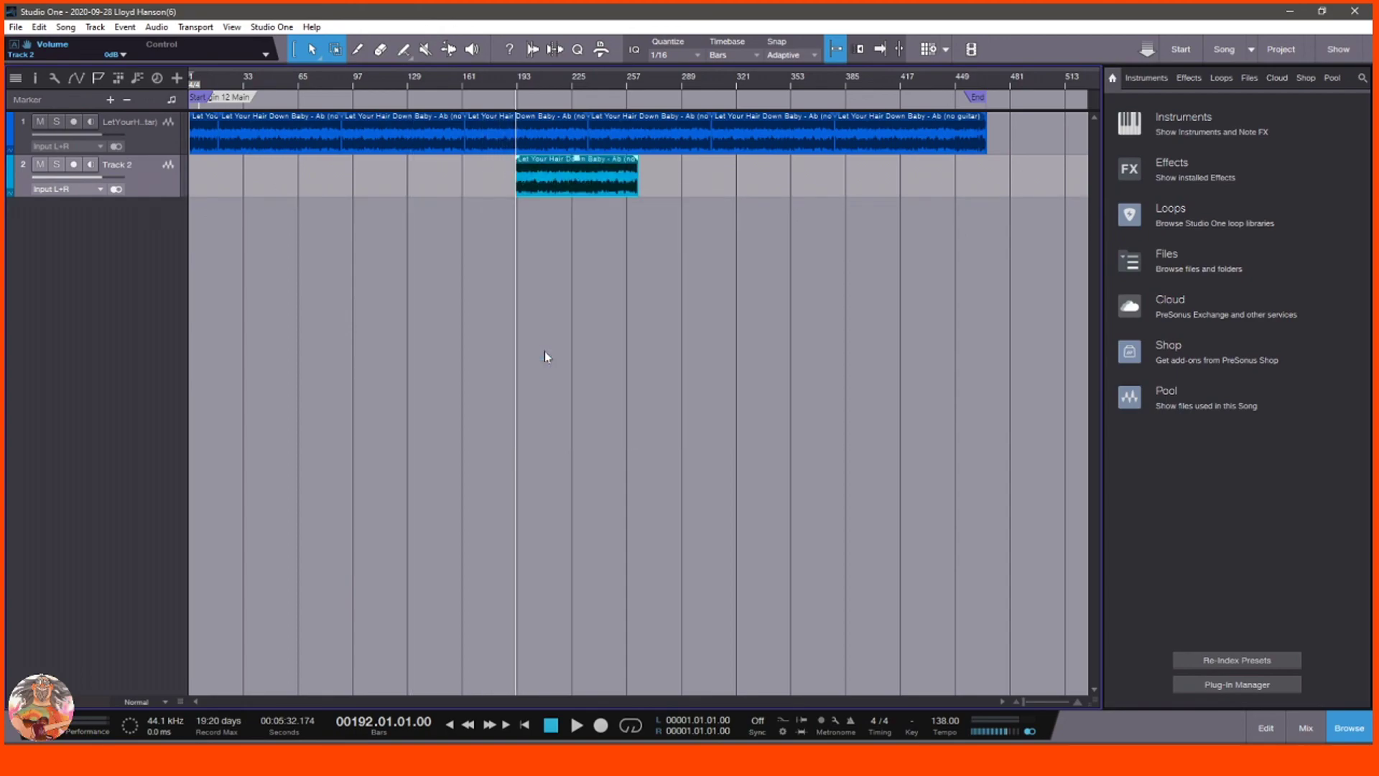
- Mute the first track and play the start of the pasted event from bar 190
left_click(39, 122)
left_click(513, 85)
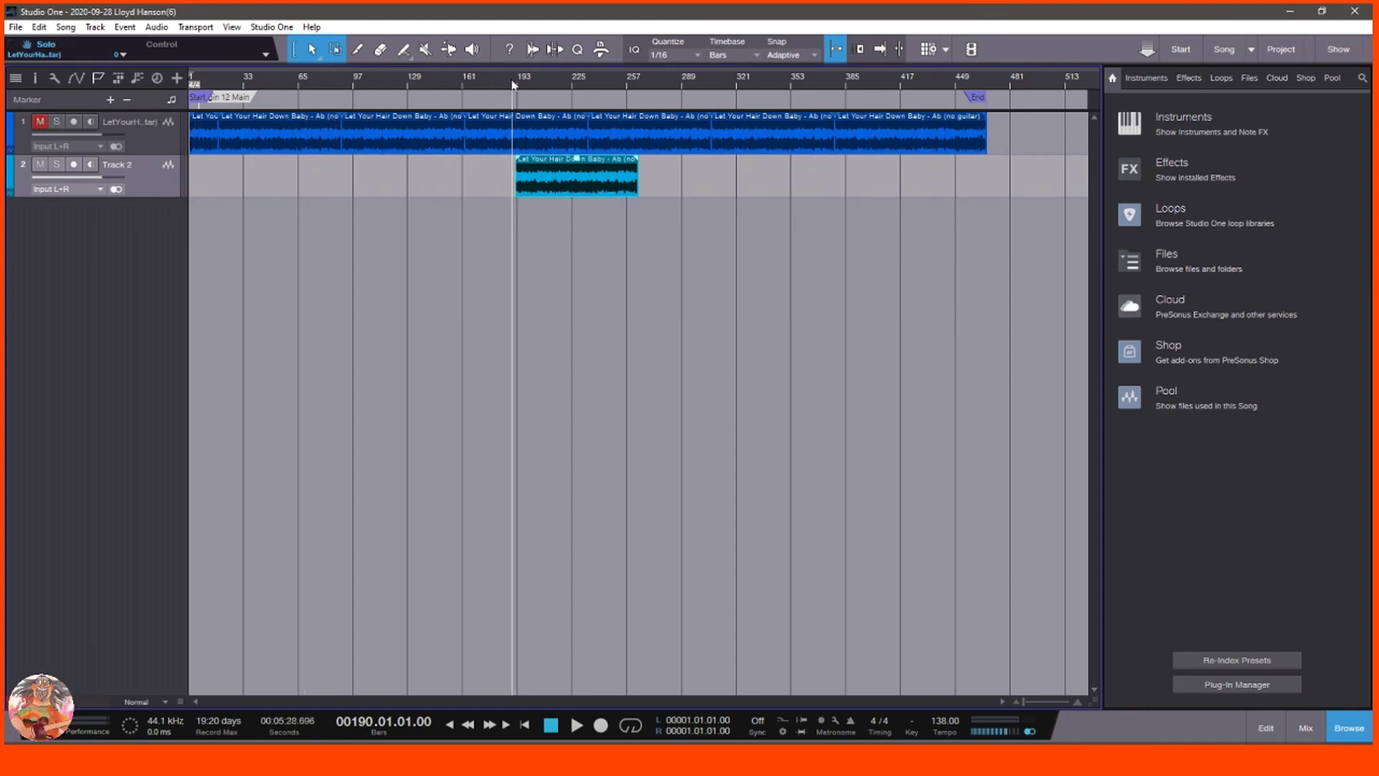
left_click(576, 725)
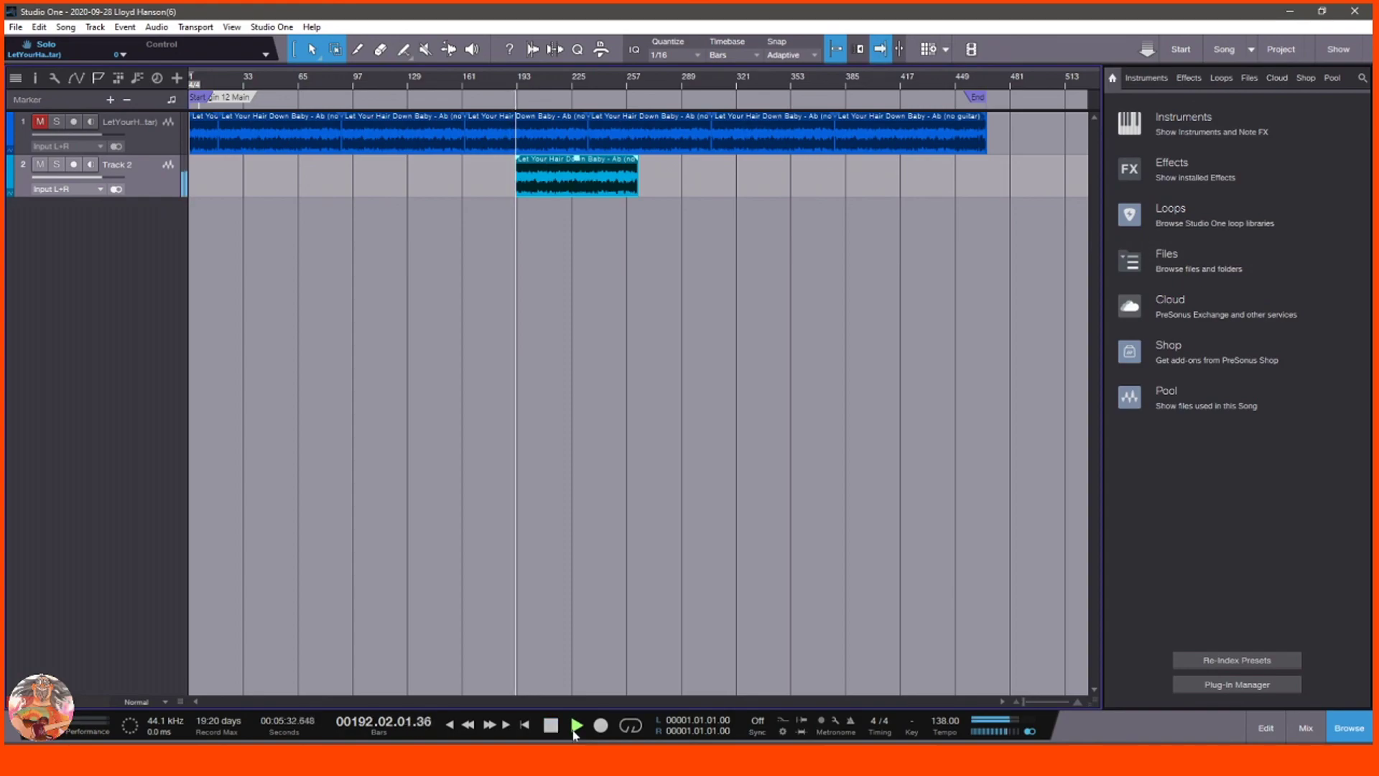
left_click(549, 724)
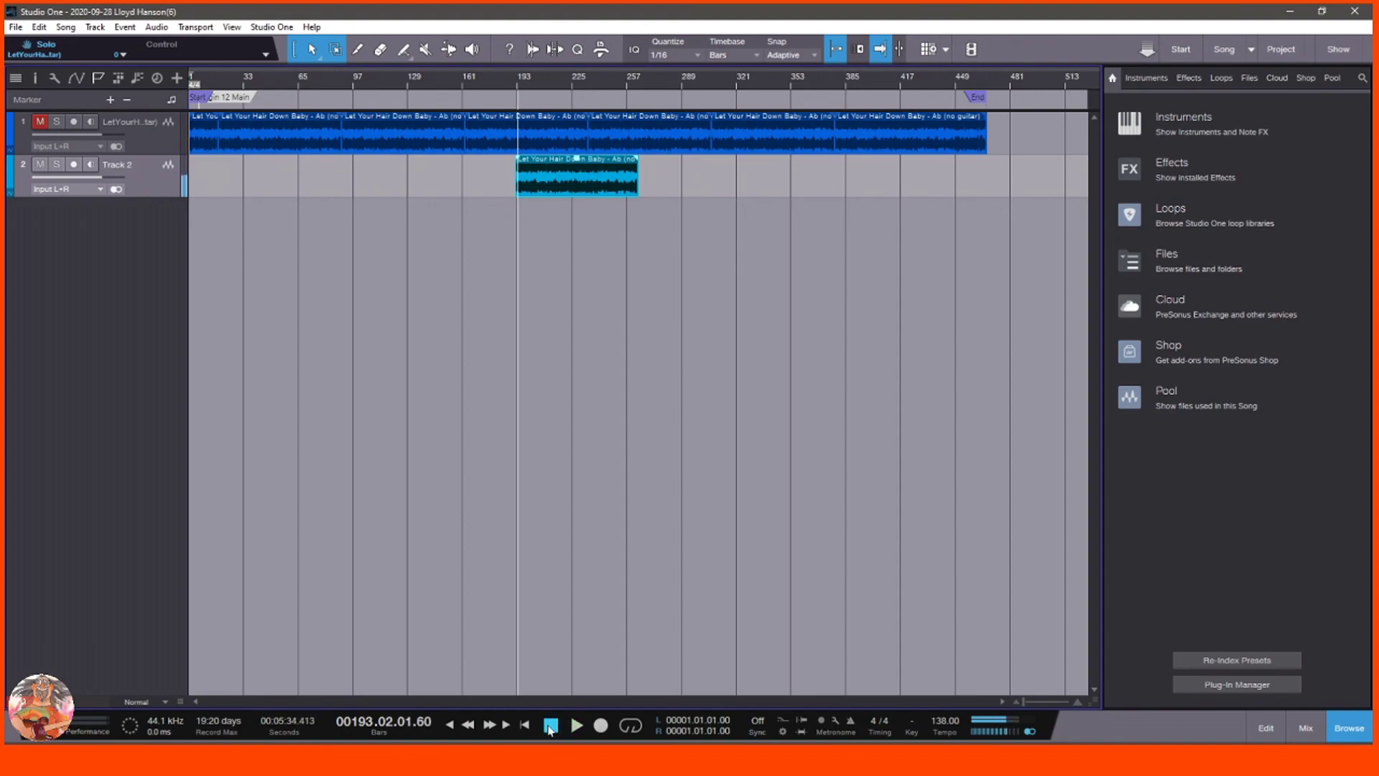
- Play the transition at the end of the pasted event from bar 260
left_click(635, 86)
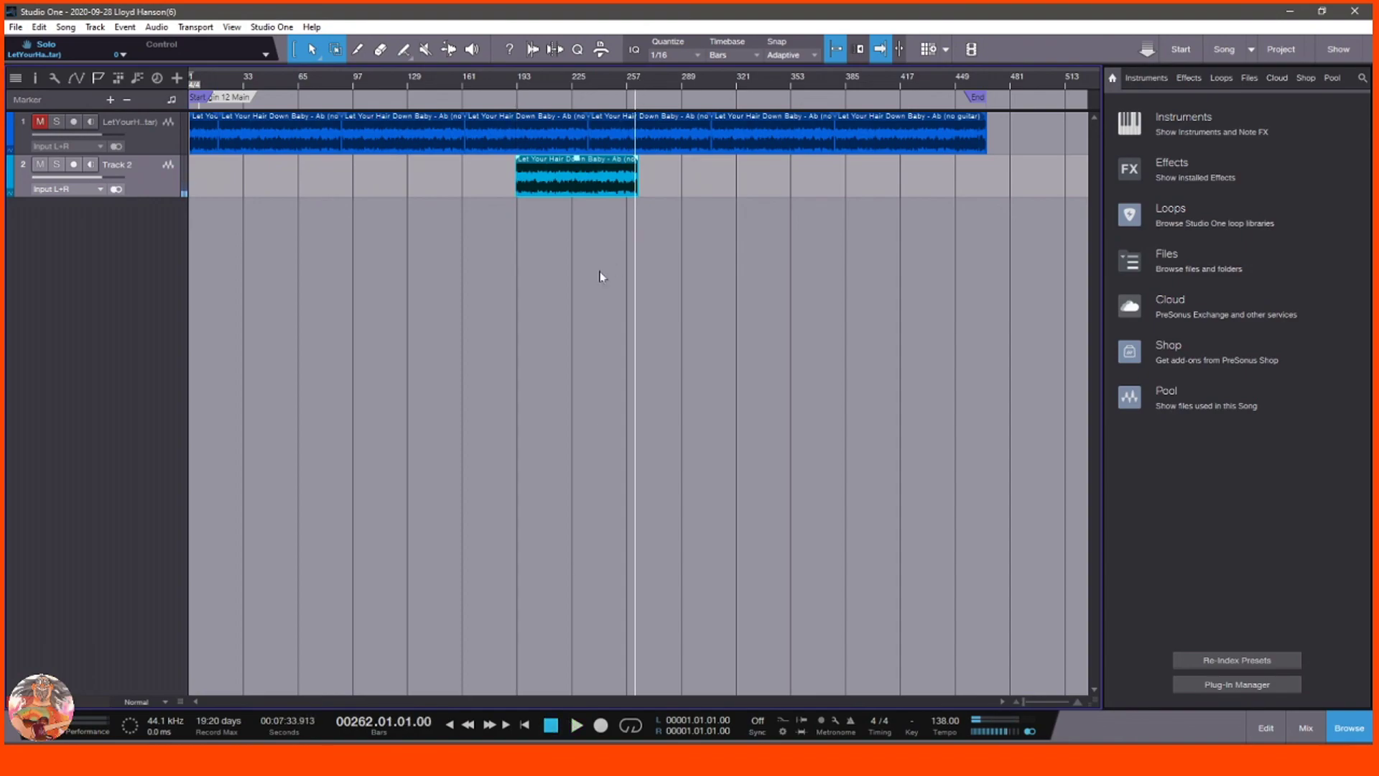
left_click(632, 86)
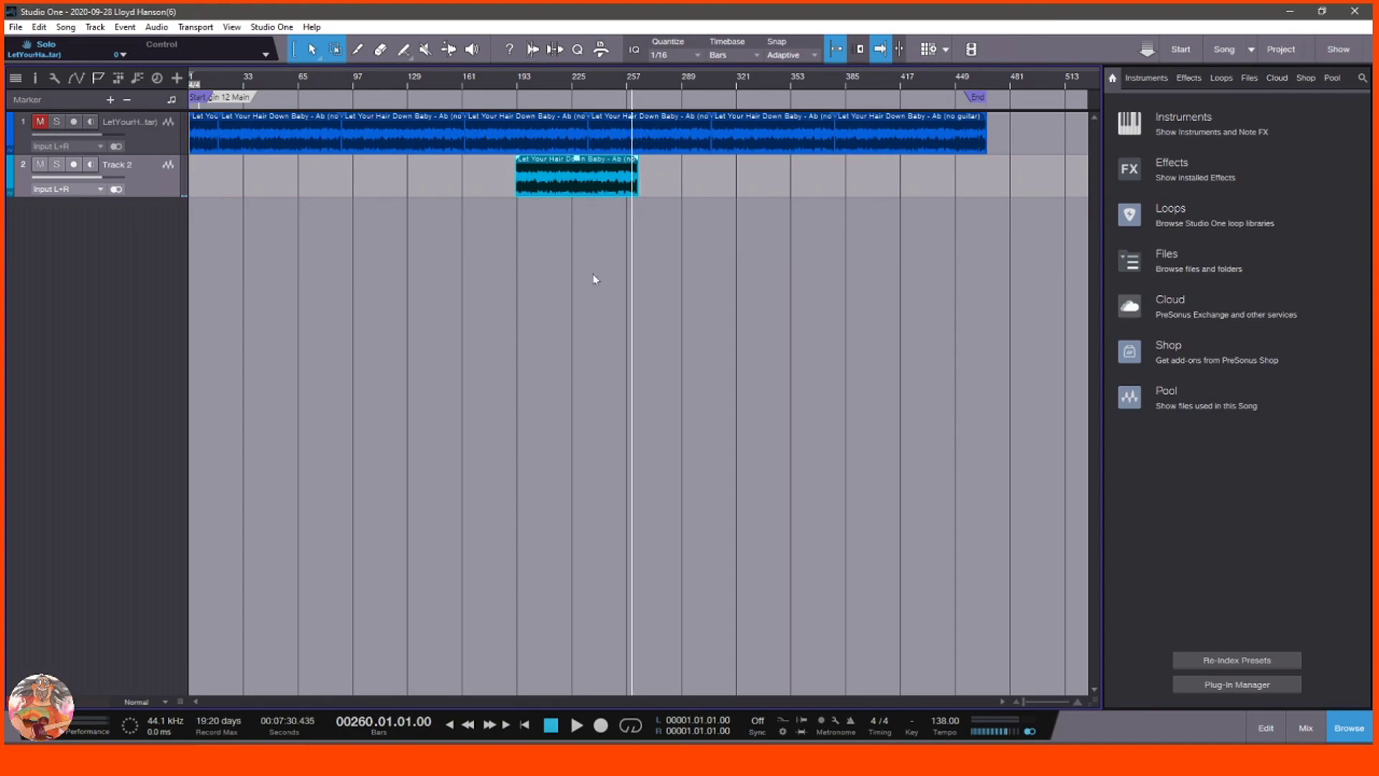
left_click(577, 725)
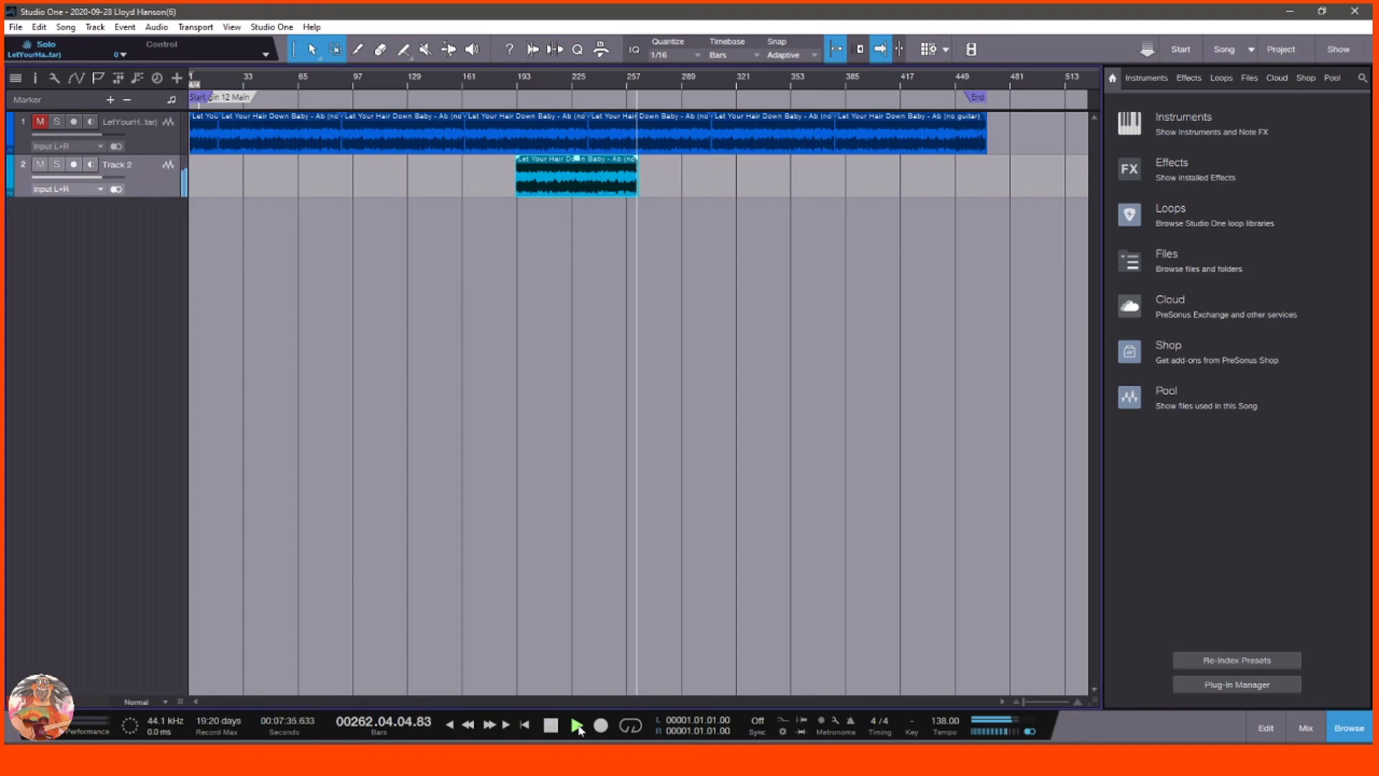
left_click(551, 725)
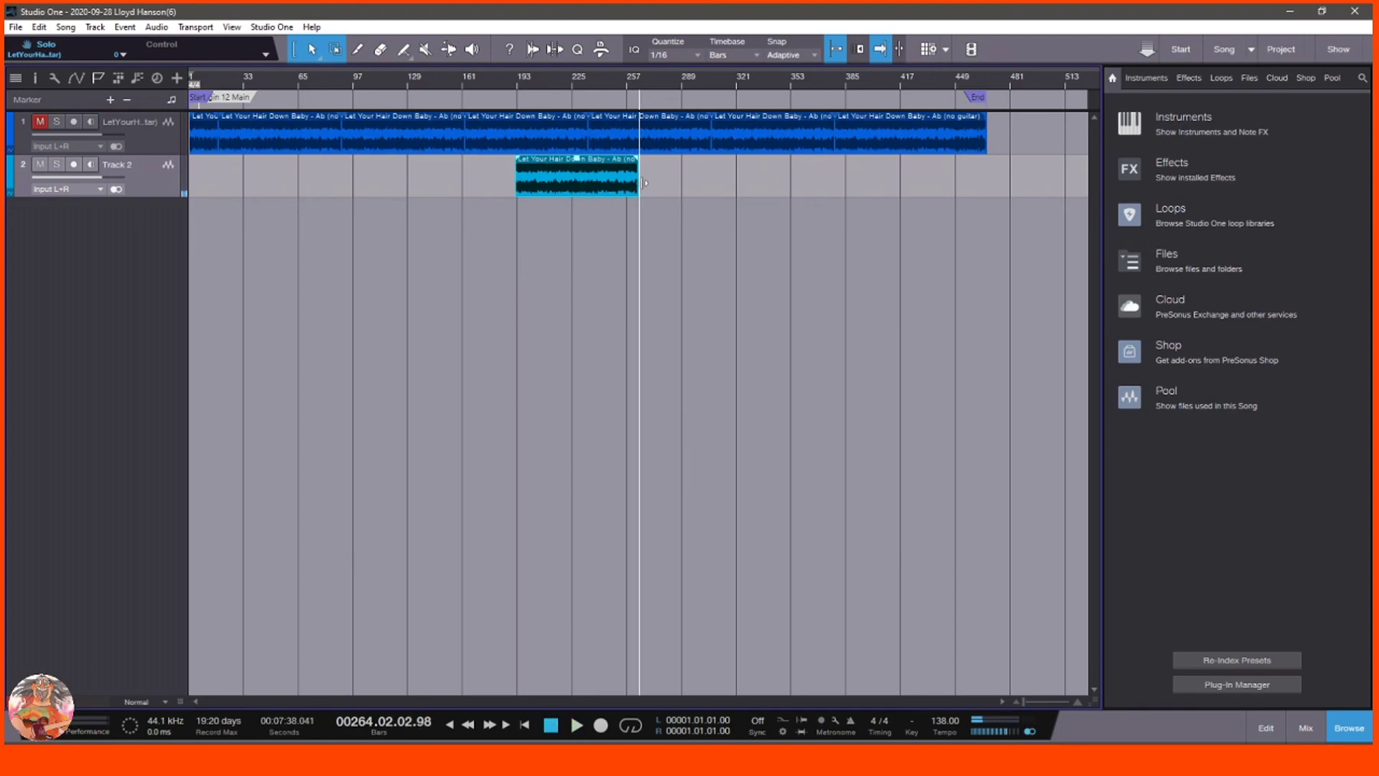
- Lengthen the pasted event at both ends to the full extent of its source audio and remove Track 2
left_click_drag(644, 179, 666, 178)
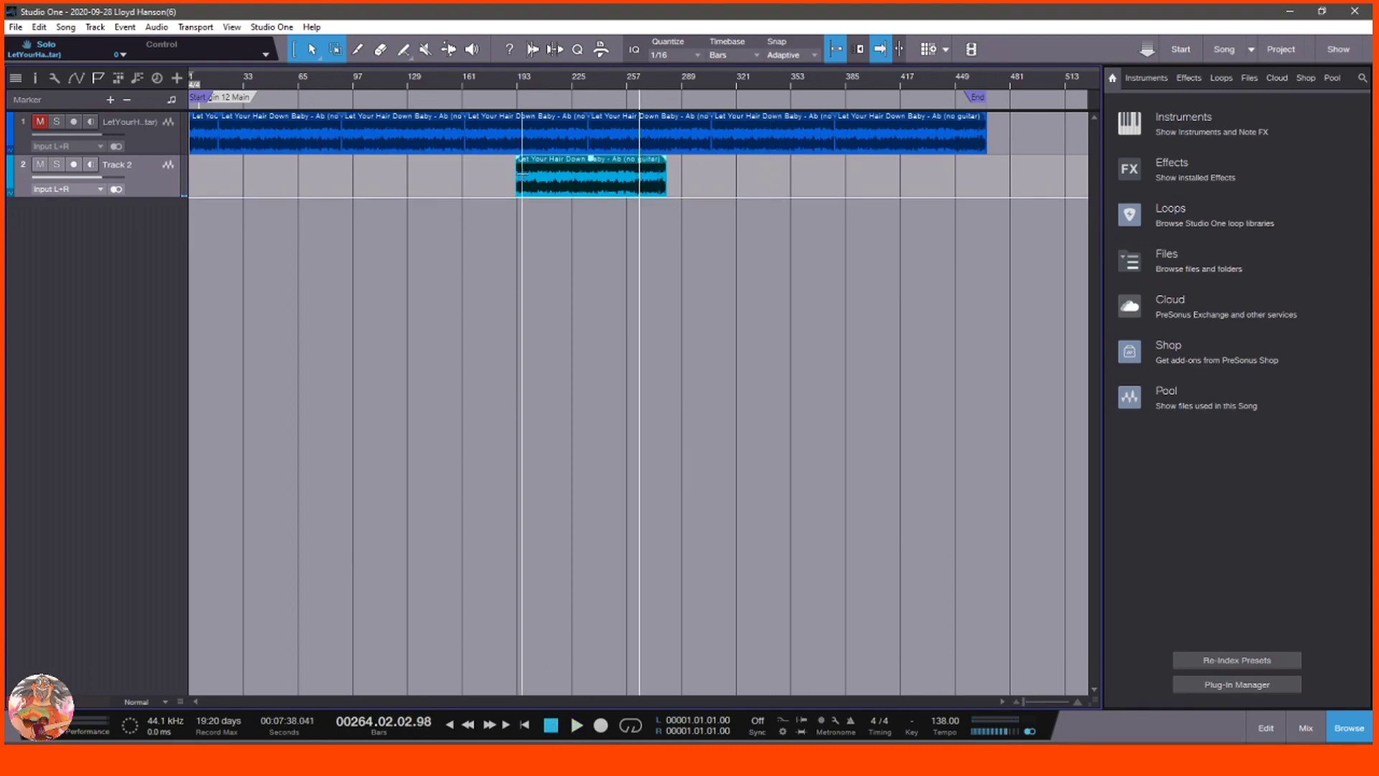
left_click_drag(511, 178, 400, 185)
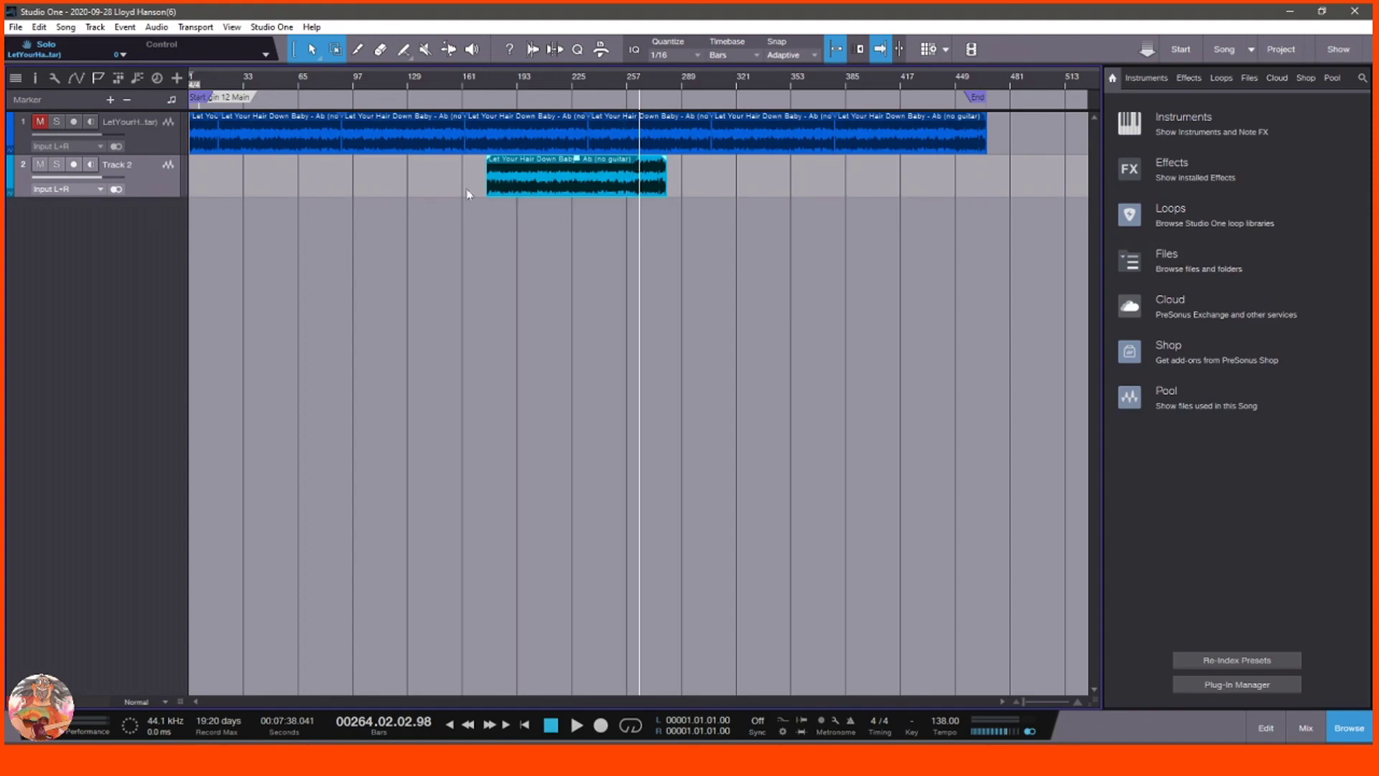
right_click(153, 179)
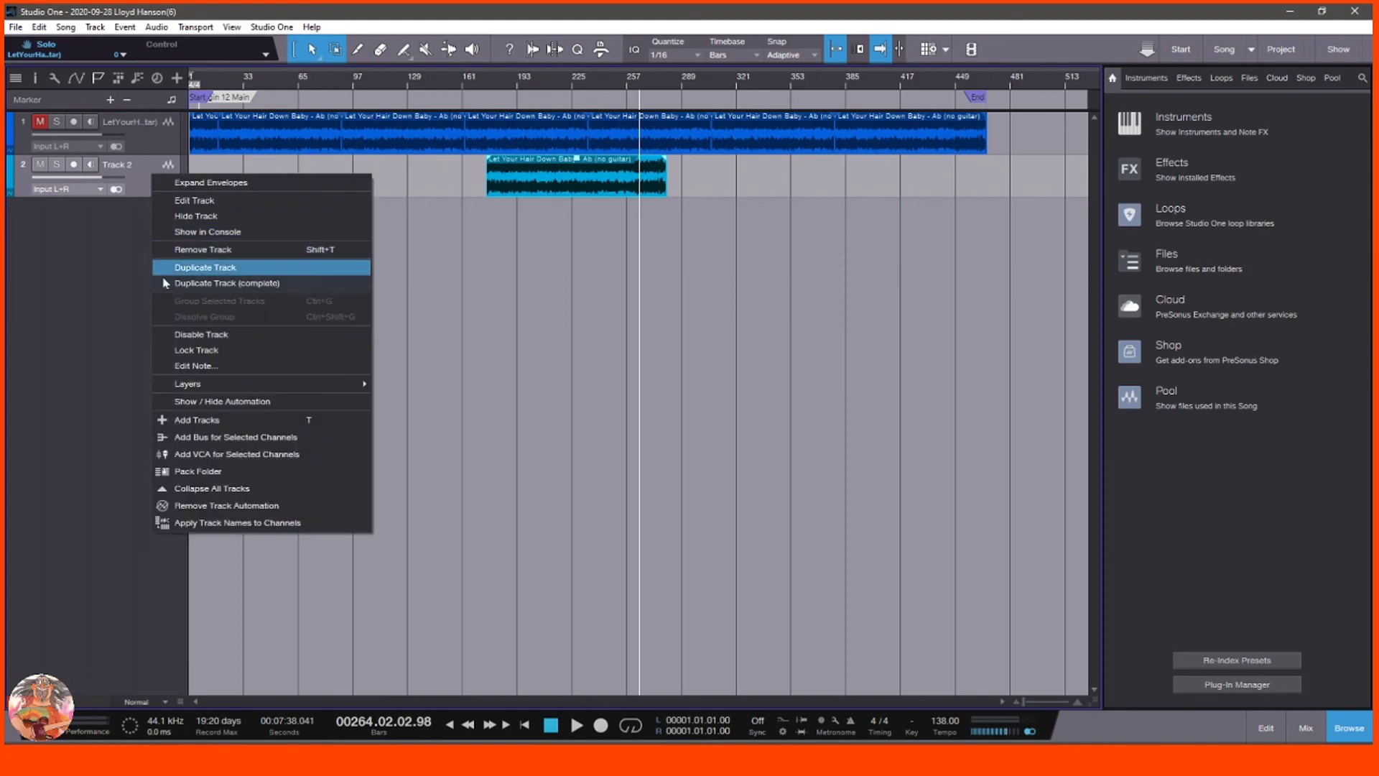
left_click(173, 250)
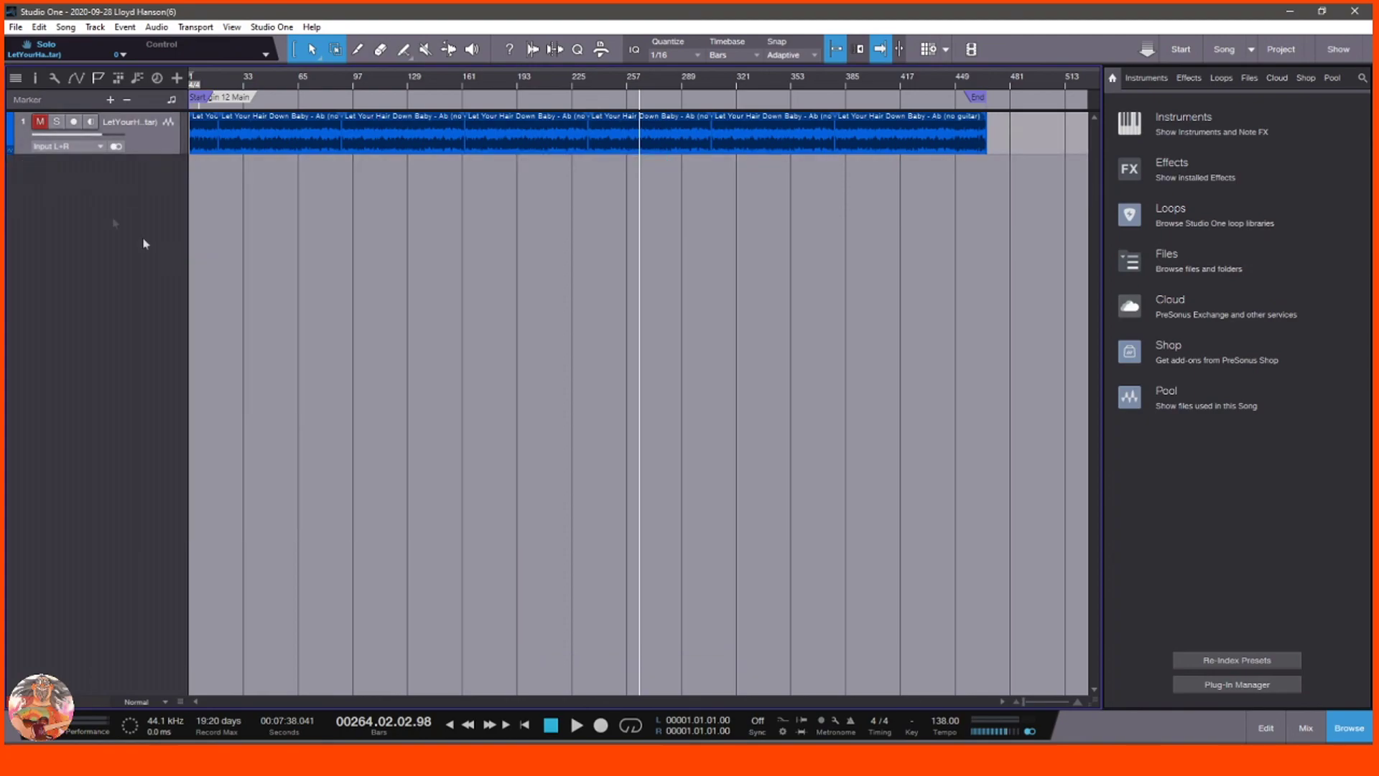
- Fine-tune the End marker to sit just after the last audible audio, near bar 467
mouse_move(980, 102)
left_mouse_down()
mouse_move(1006, 101)
mouse_move(978, 100)
left_mouse_up()
left_click(984, 83)
scroll(985, 83, "up", 6)
left_click_drag(988, 101, 1005, 102)
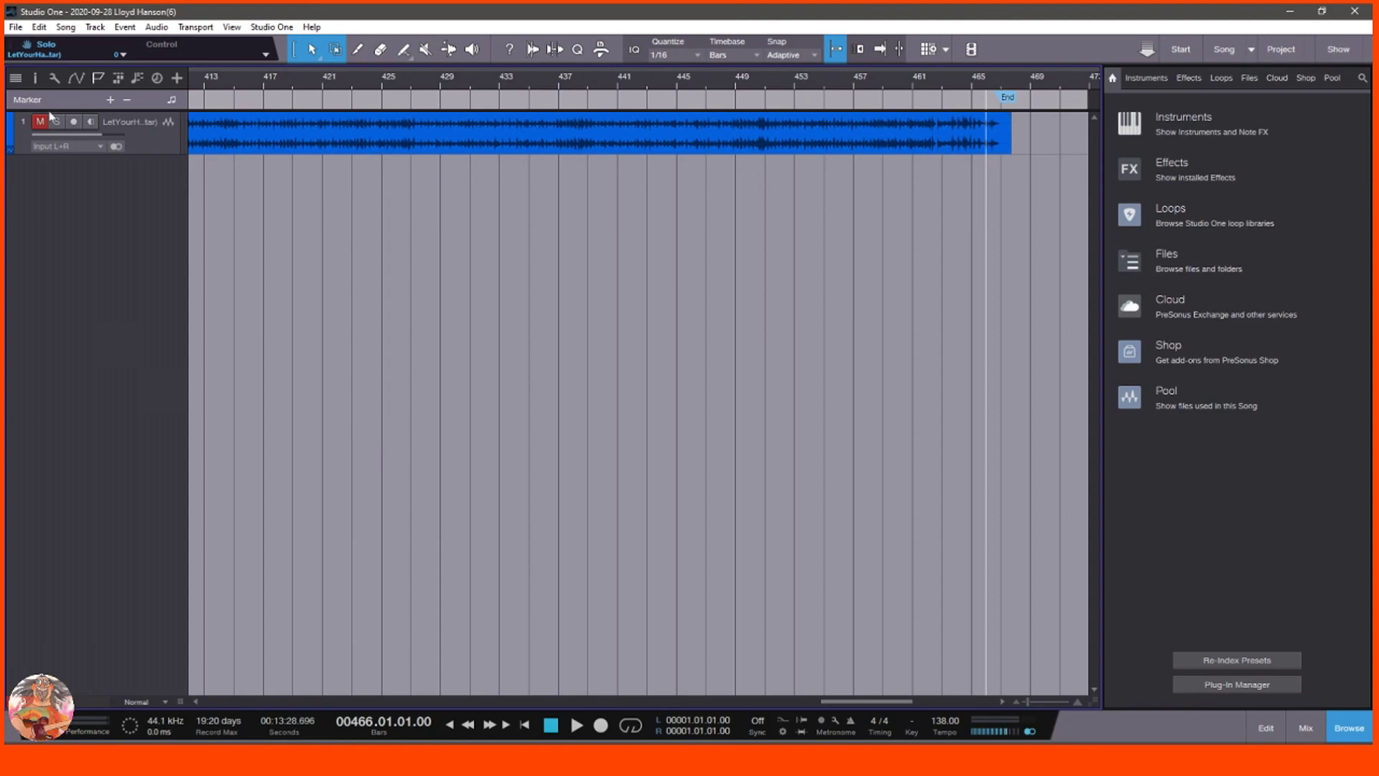
- Start a mixdown export and set its destination folder to G:\OBS\Extending a Jam Track
left_click(66, 27)
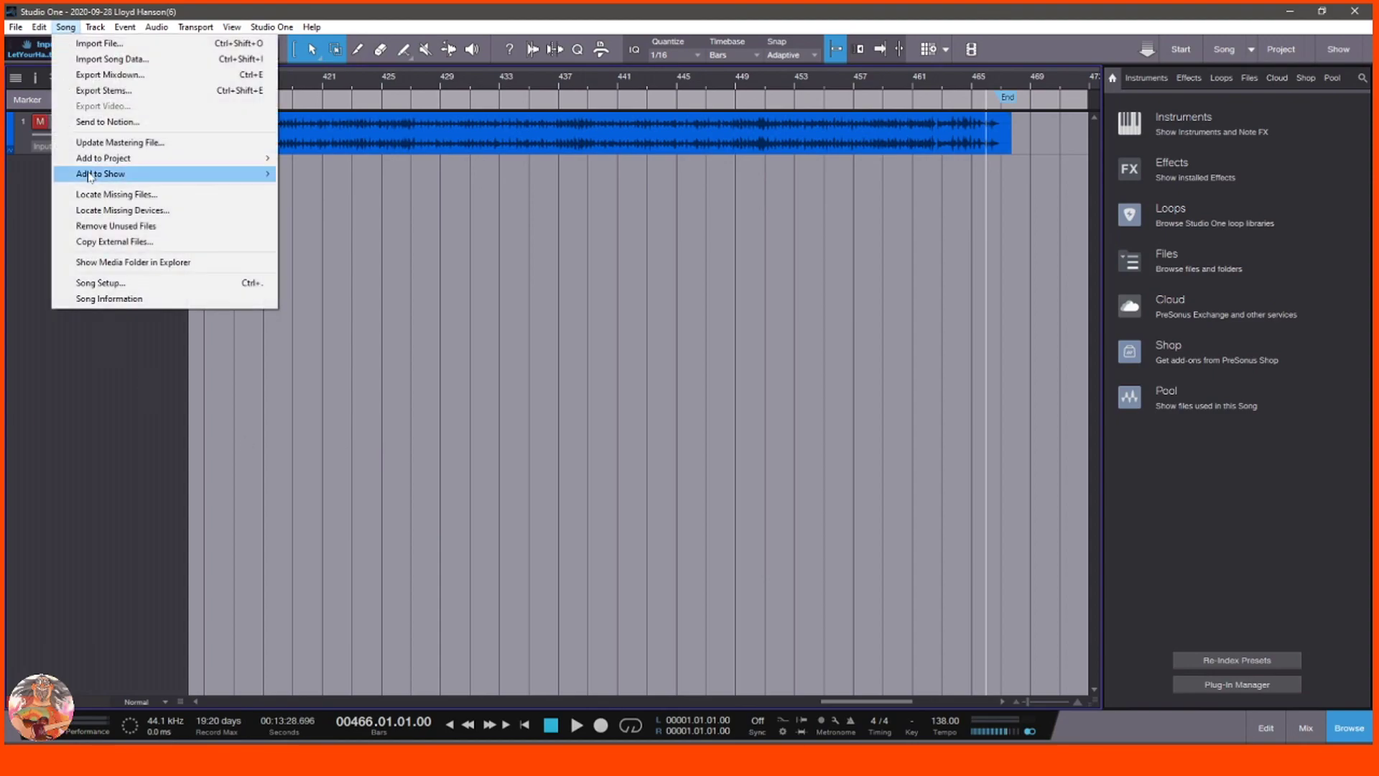
left_click(108, 75)
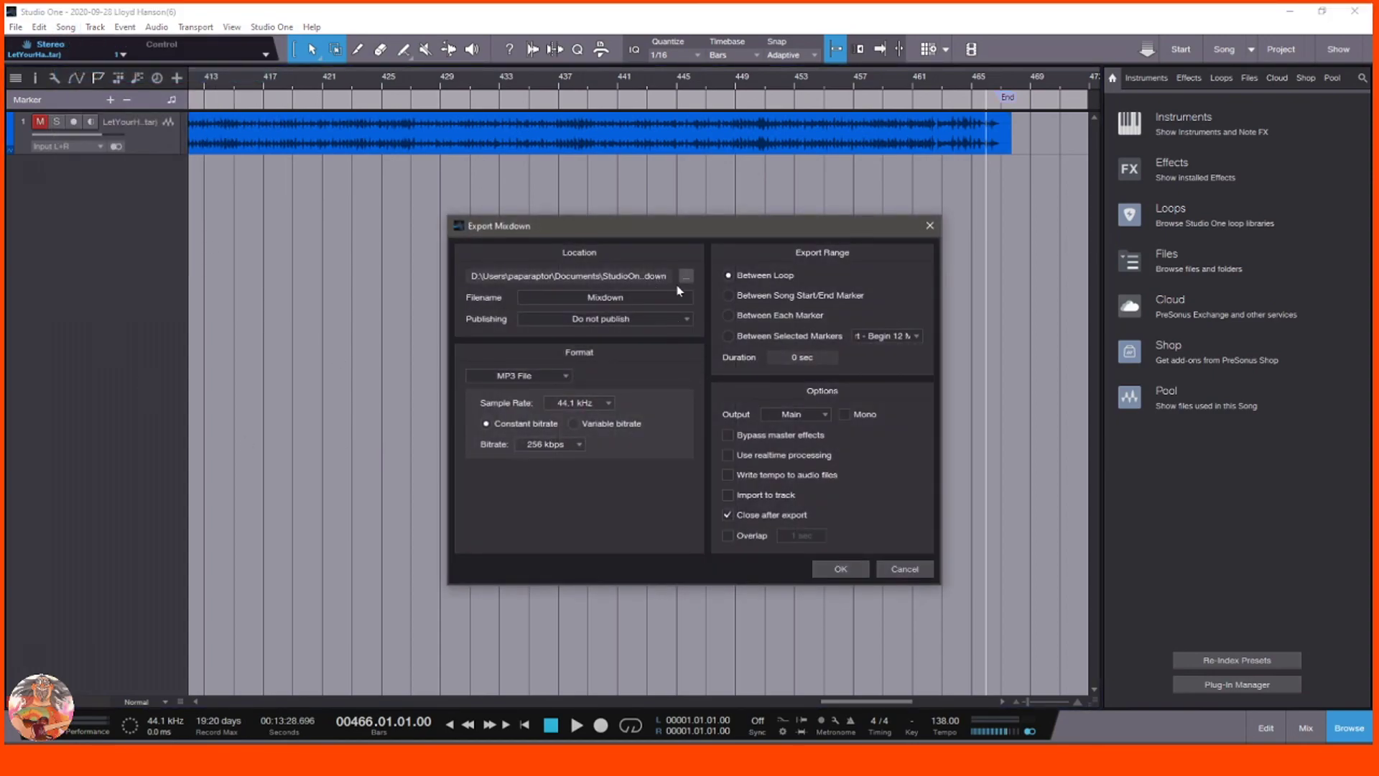
left_click(685, 276)
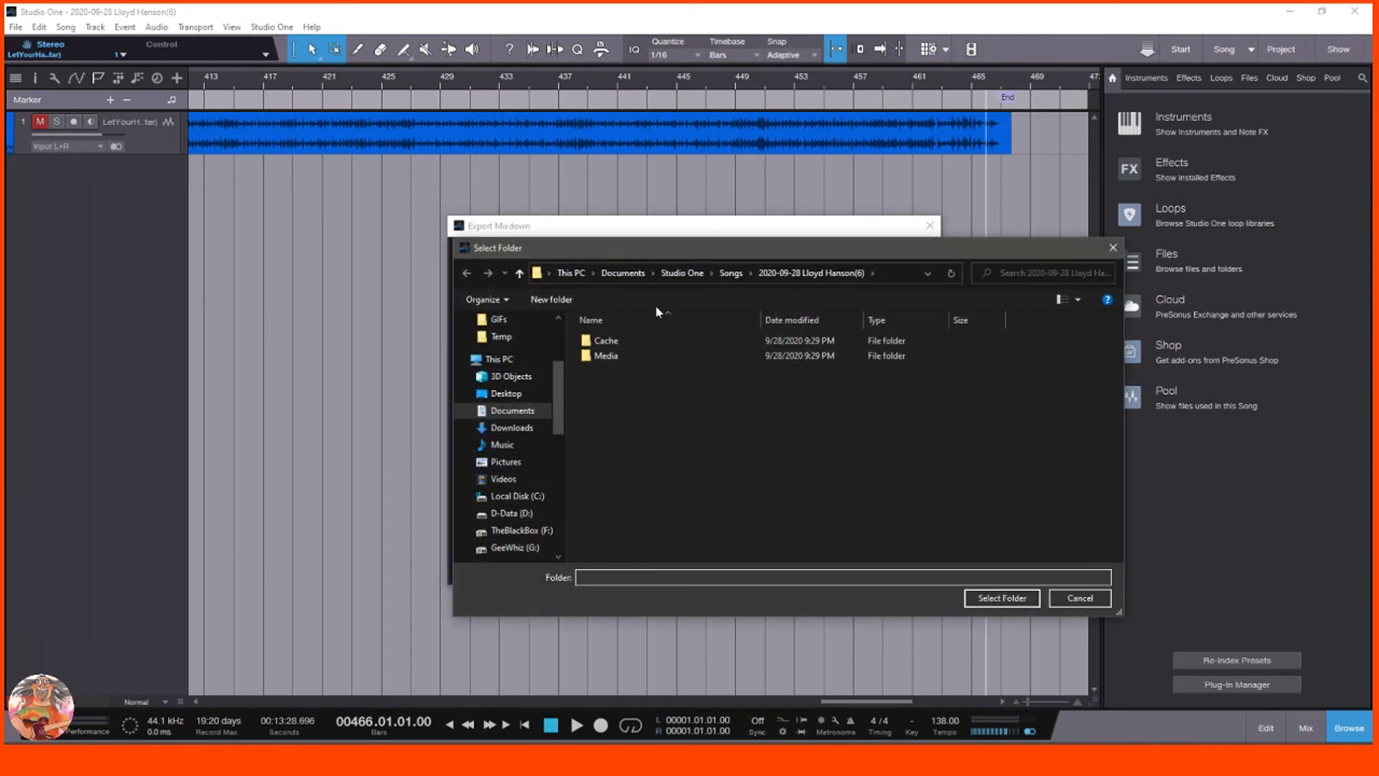
left_click(506, 532)
left_click(512, 548)
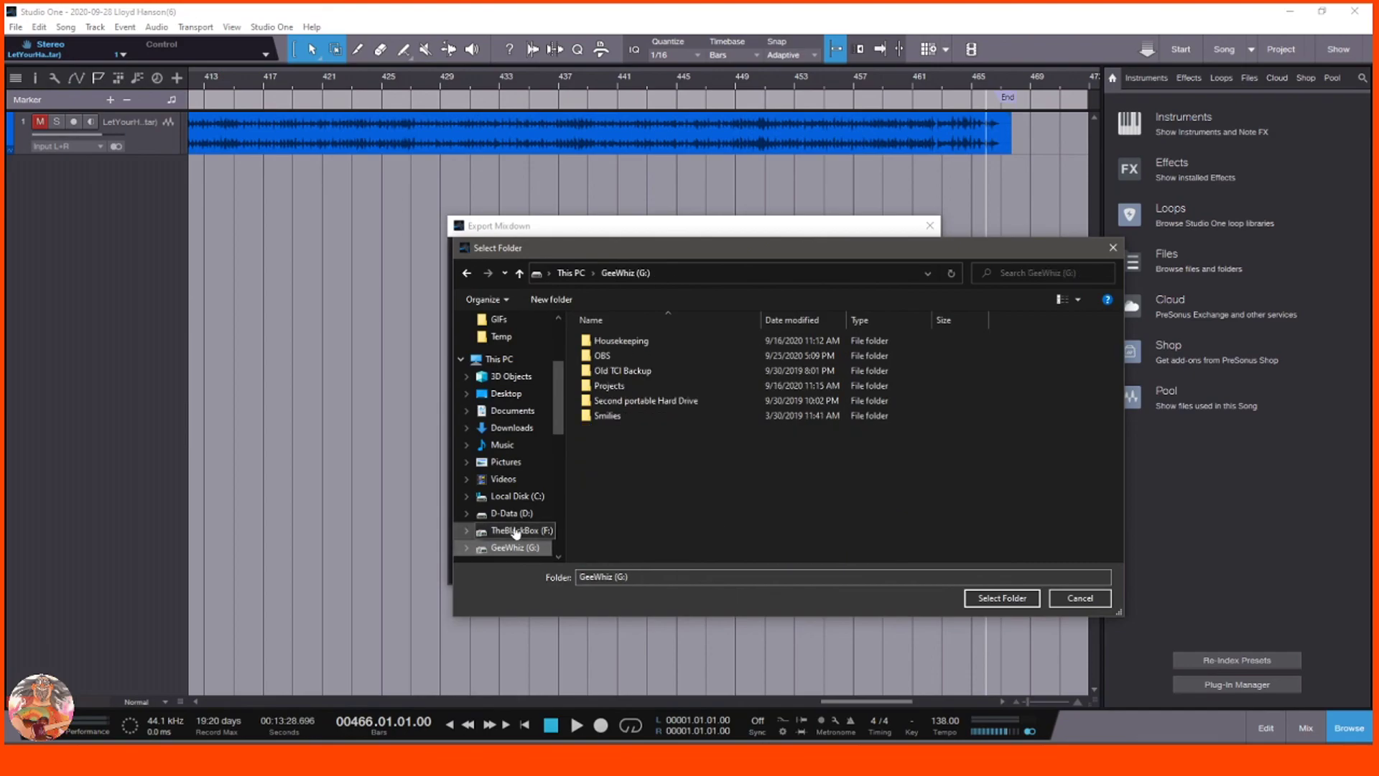
double_click(589, 355)
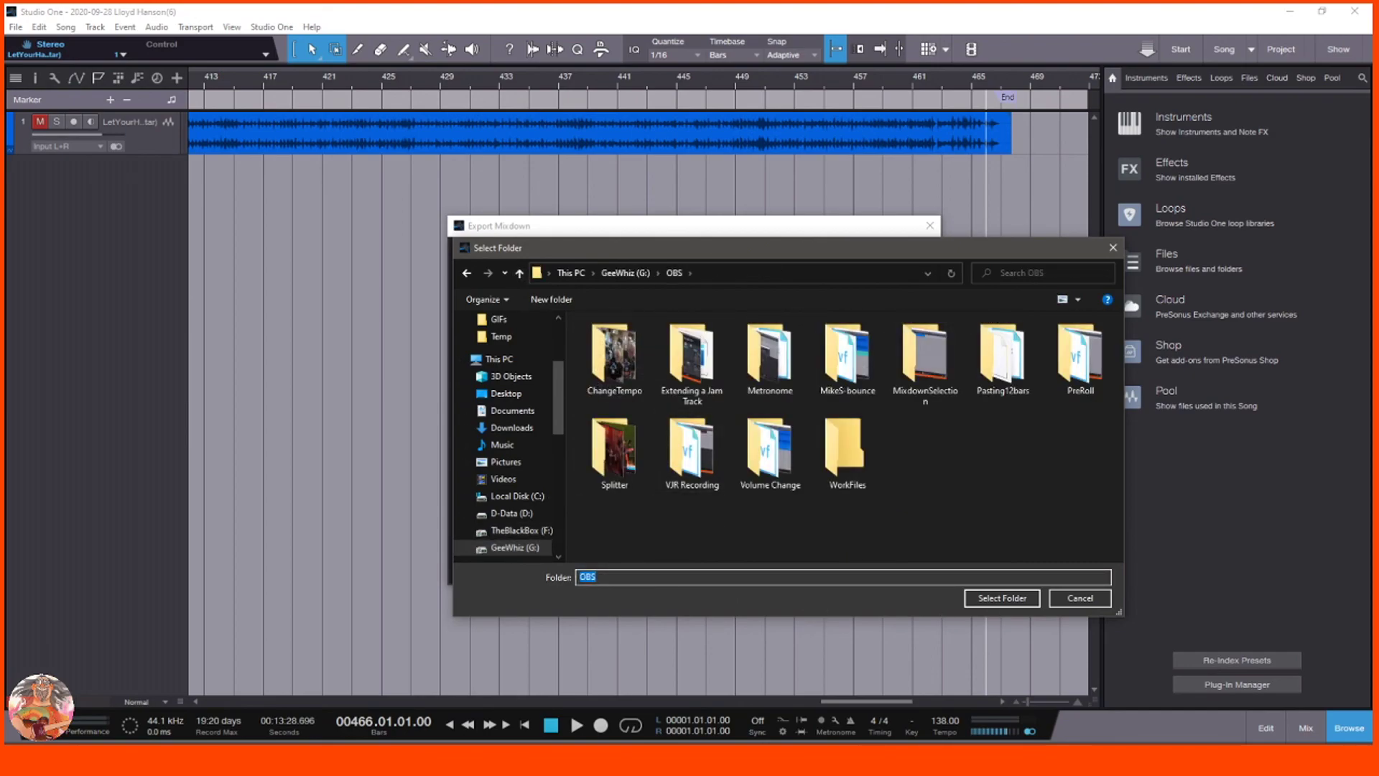
double_click(697, 389)
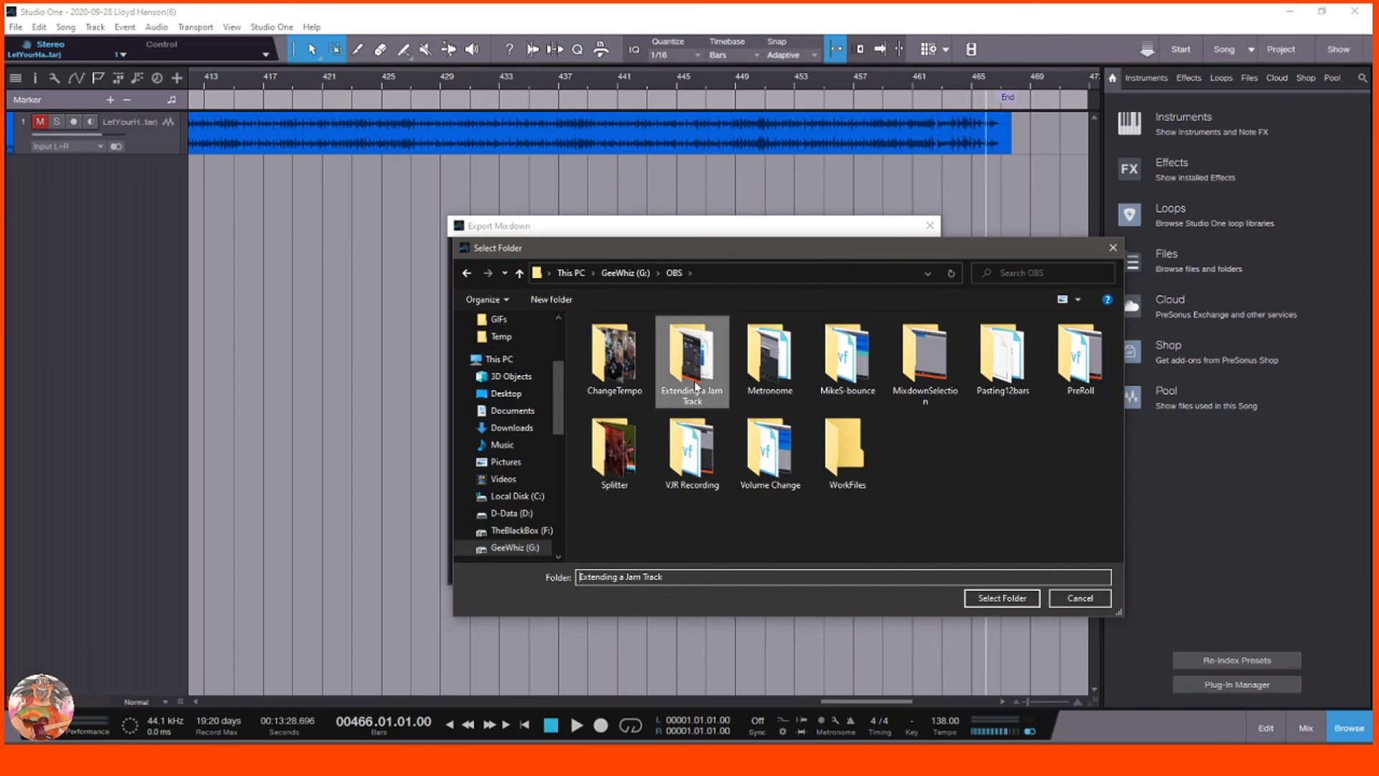
left_click(1000, 599)
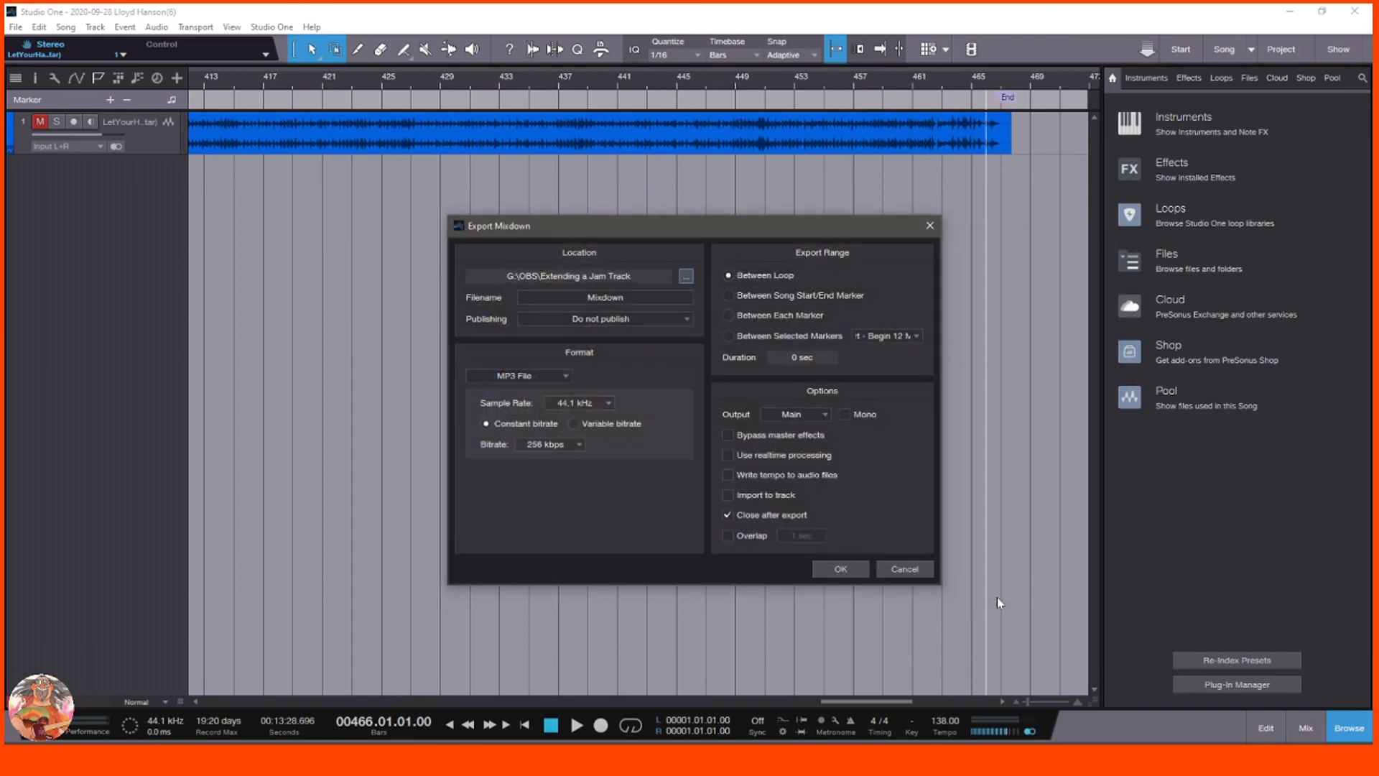
- Name the mixdown "Let Your Hair Down - ExtendedMixdown" and export it as MP3 between the song start and end markers
left_click(606, 297)
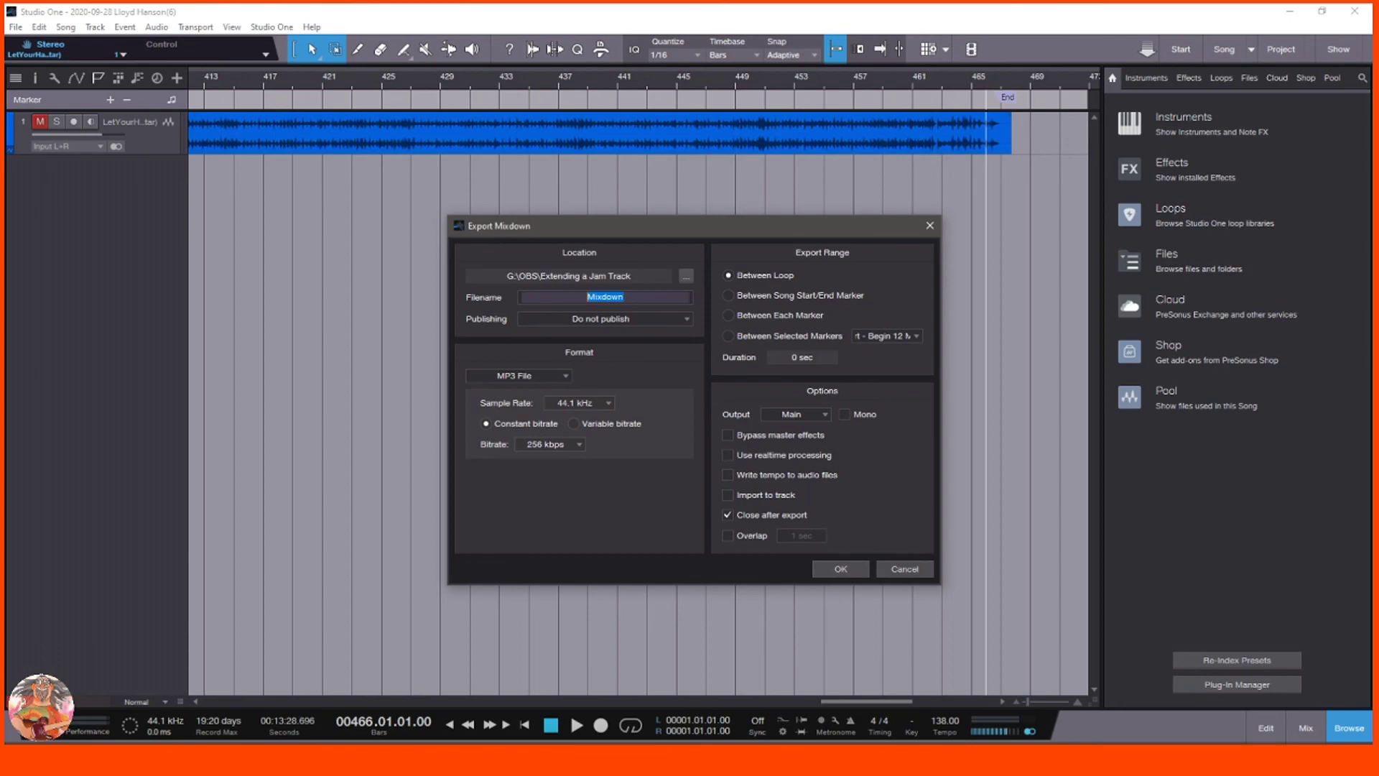
type("Let Your Hair Down - ExtendedMixdown")
key("Return")
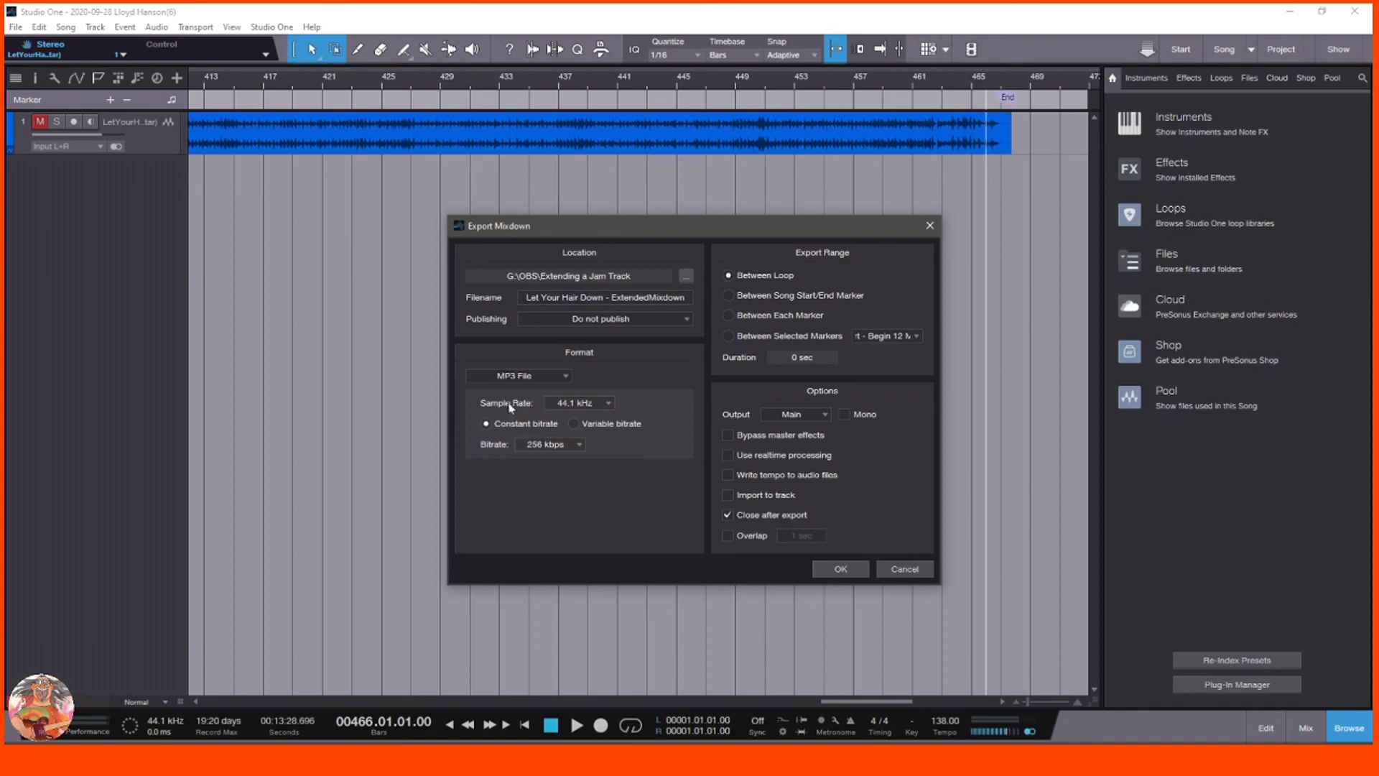
left_click(727, 296)
left_click(839, 570)
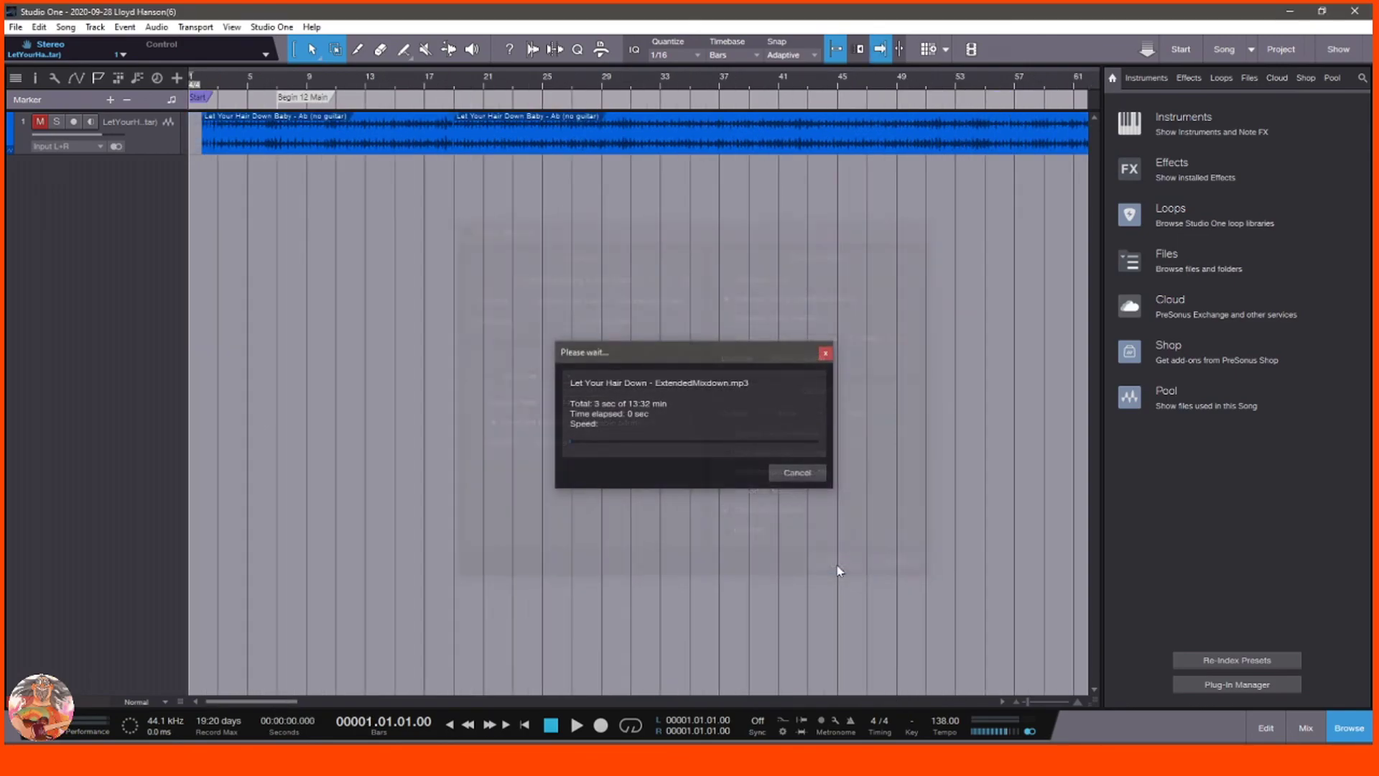